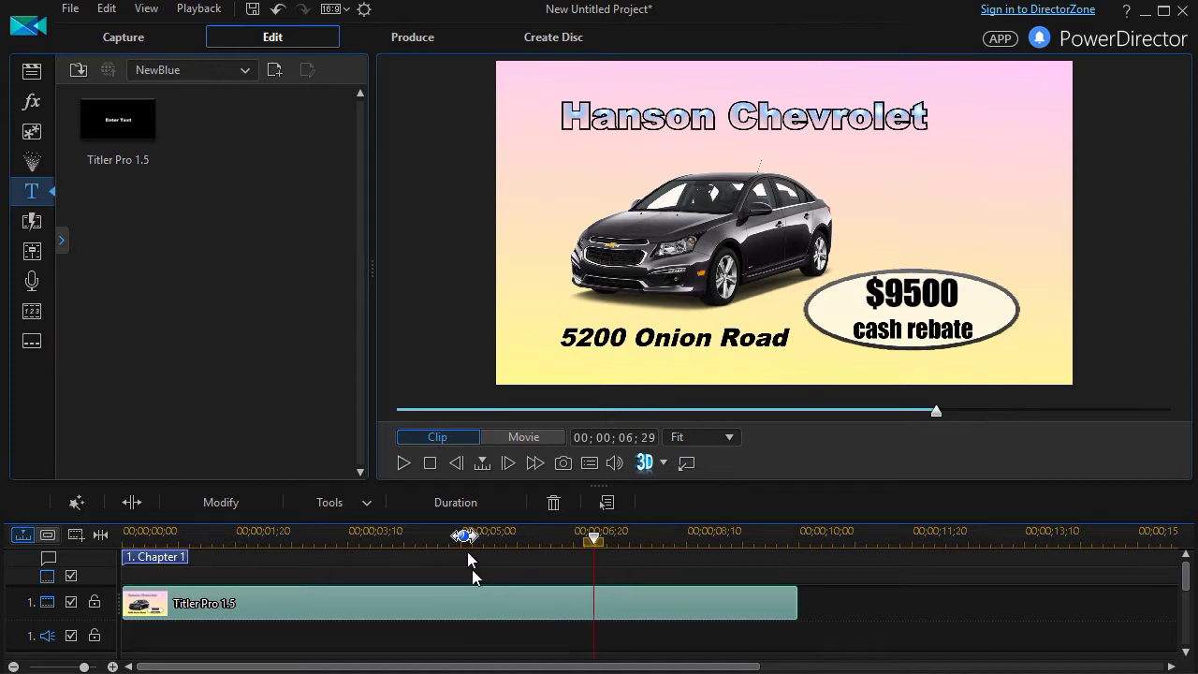
# Step: Check the title clip's current length without changing it, then scrub the playhead along the clip
pyautogui.click(451, 504)
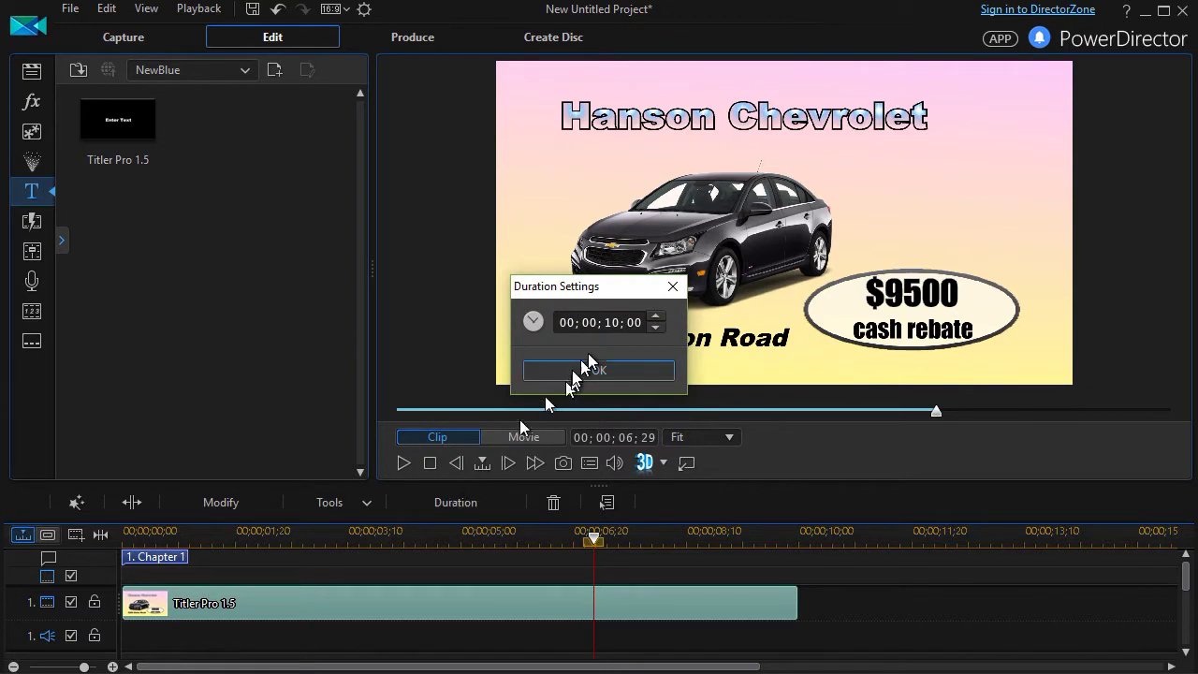
pyautogui.click(673, 286)
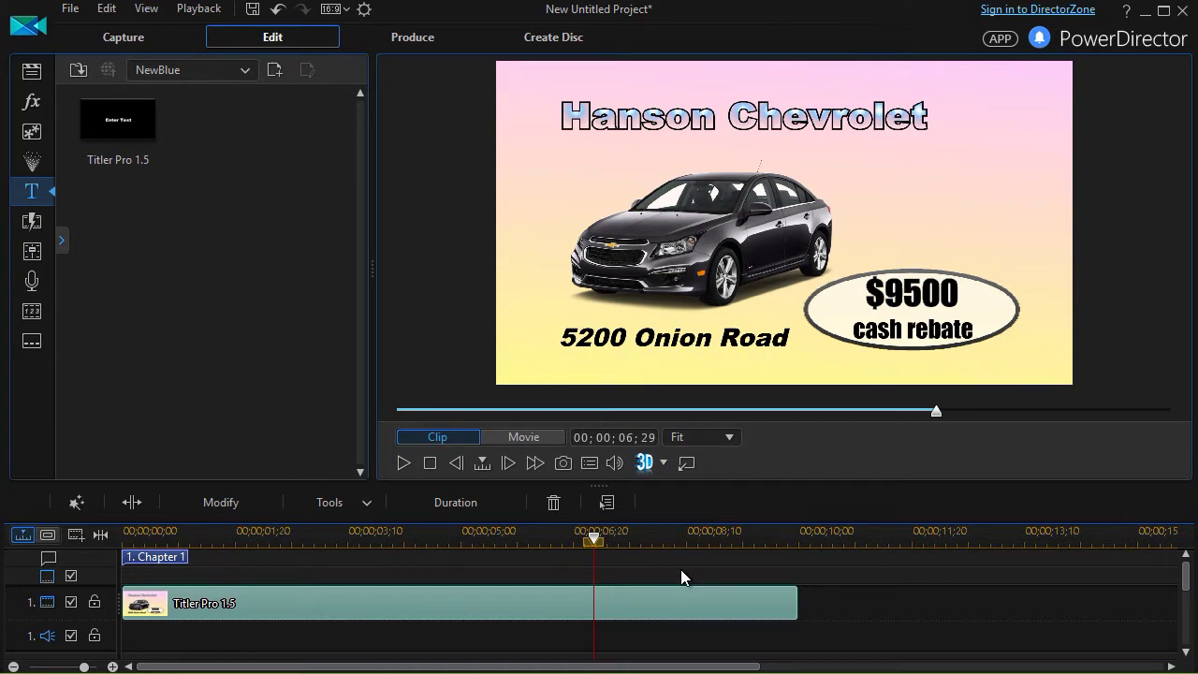
pyautogui.press('.')
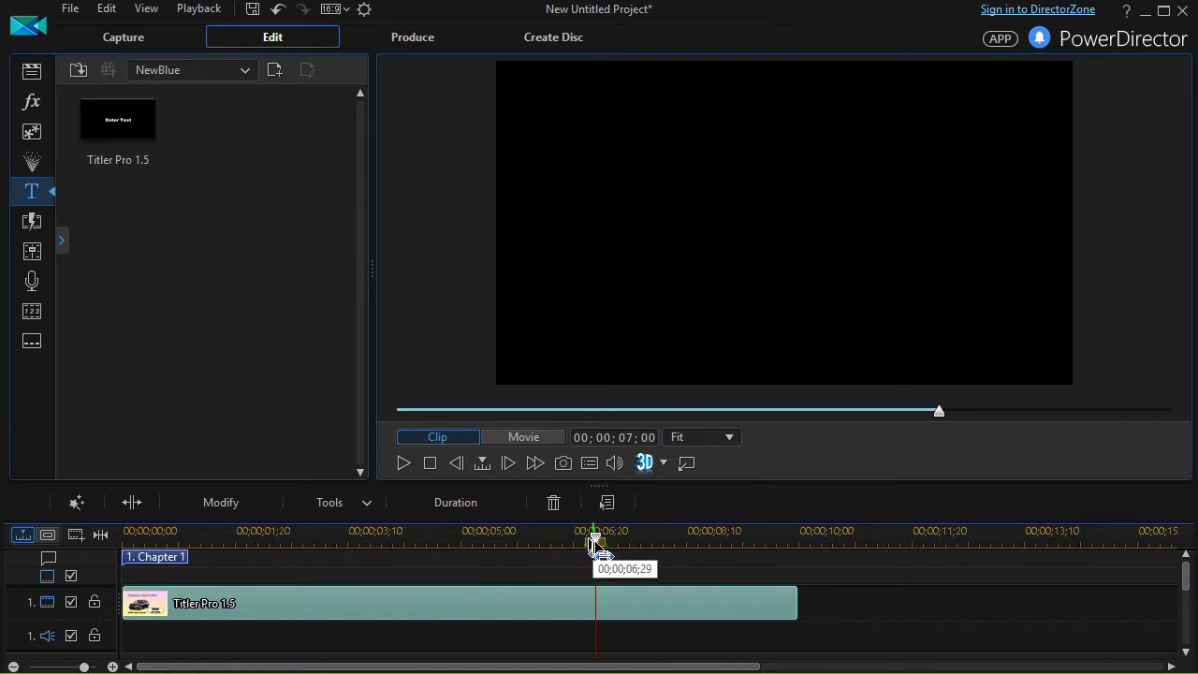
pyautogui.moveTo(597, 543); pyautogui.dragTo(351, 562)
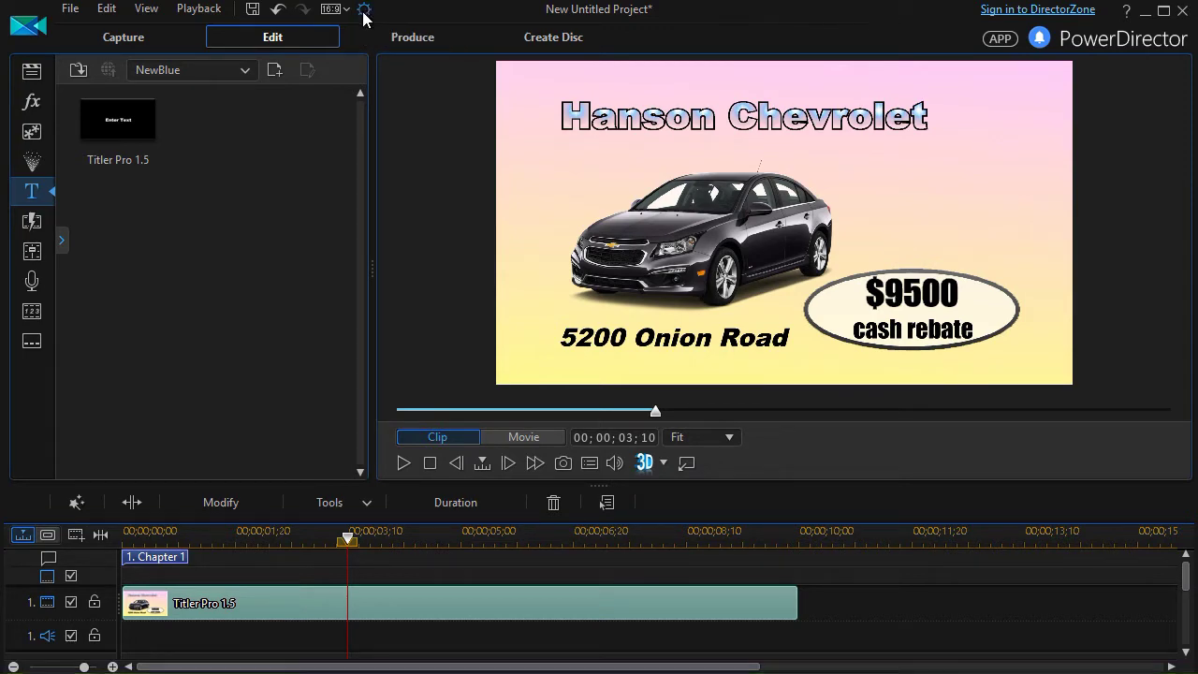
# Step: Review the default durations in the editing preferences without changing anything
pyautogui.click(364, 13)
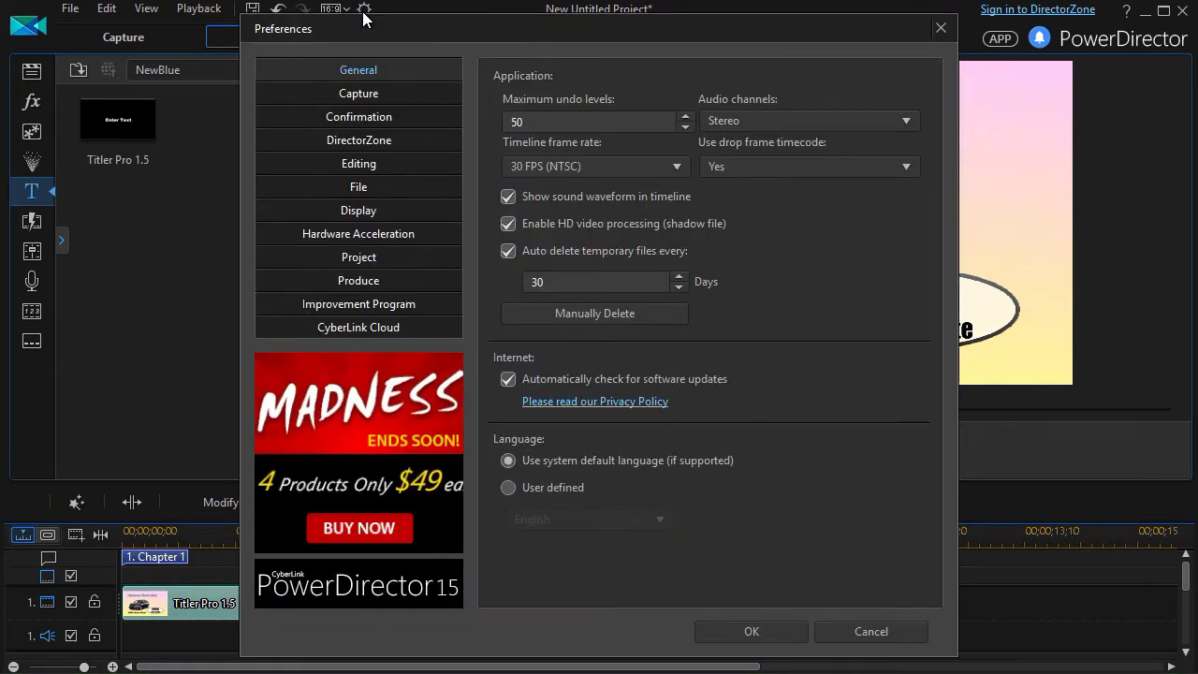
pyautogui.click(393, 163)
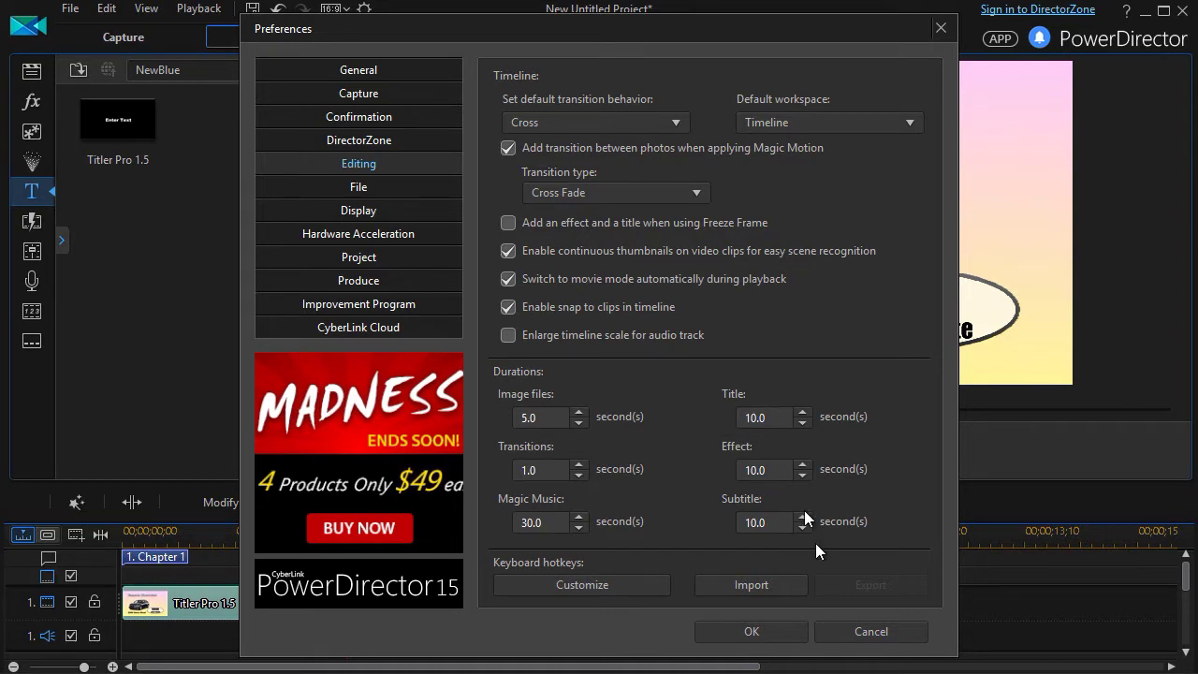
pyautogui.click(869, 635)
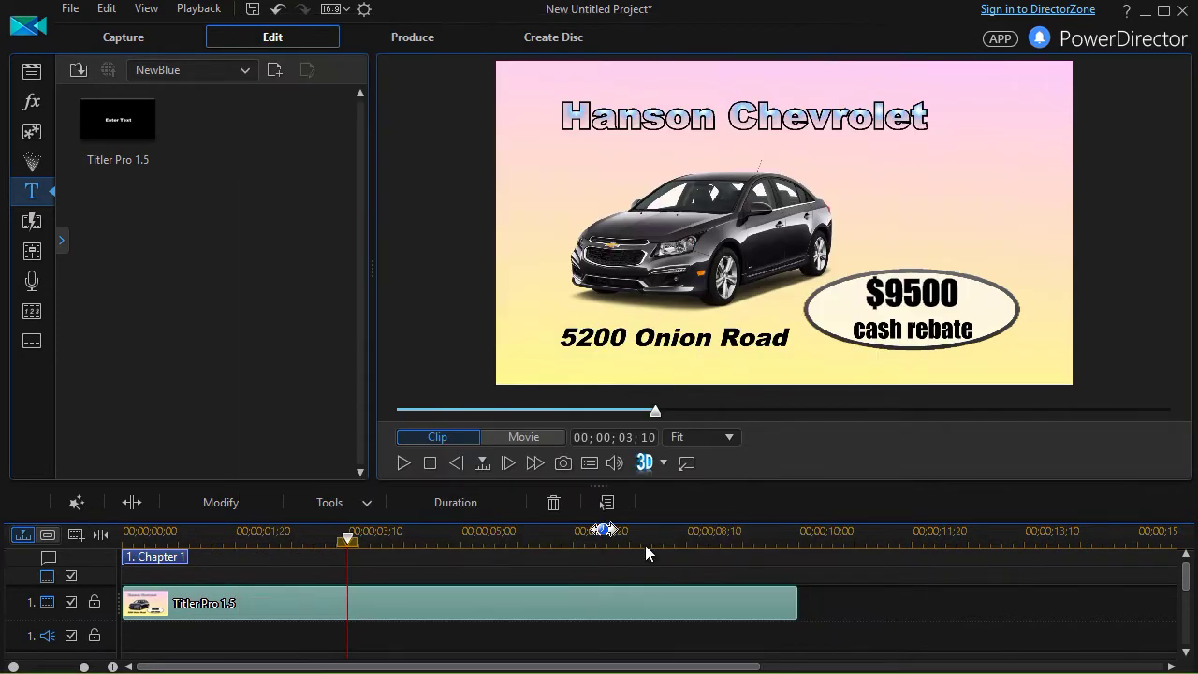
# Step: Open the title in NewBlue Titler Pro, enlarge its window, and test-trim the 5200 Onion Road layer
pyautogui.doubleClick(407, 604)
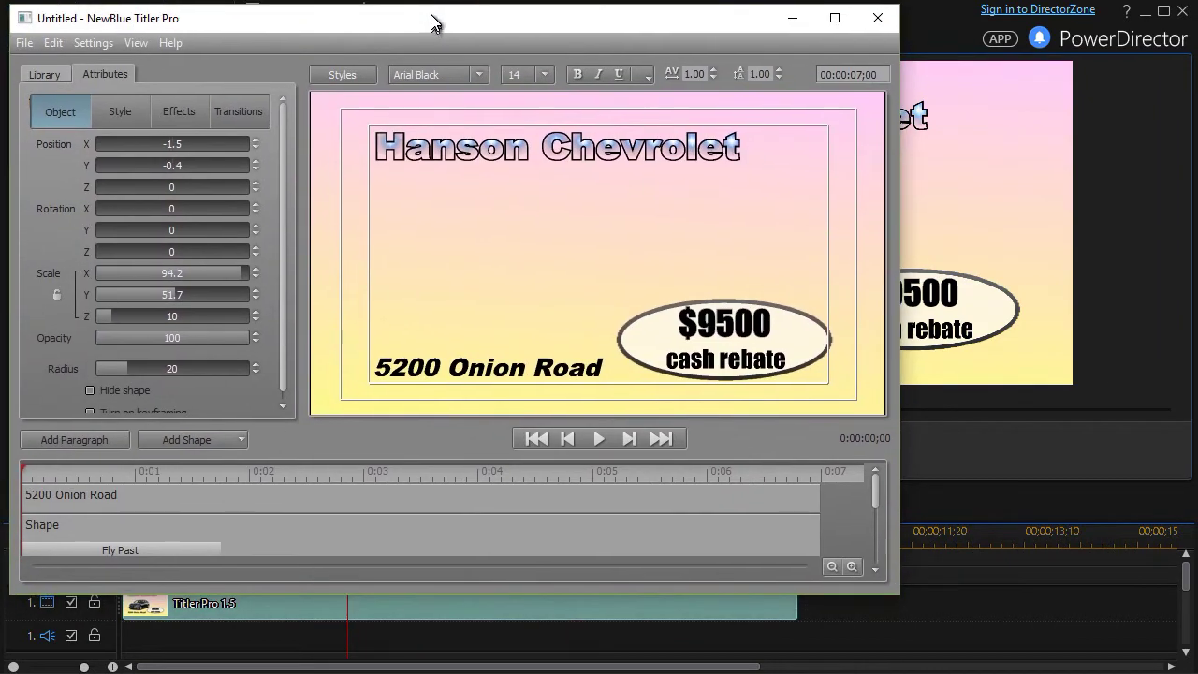
pyautogui.moveTo(433, 23); pyautogui.dragTo(429, 26)
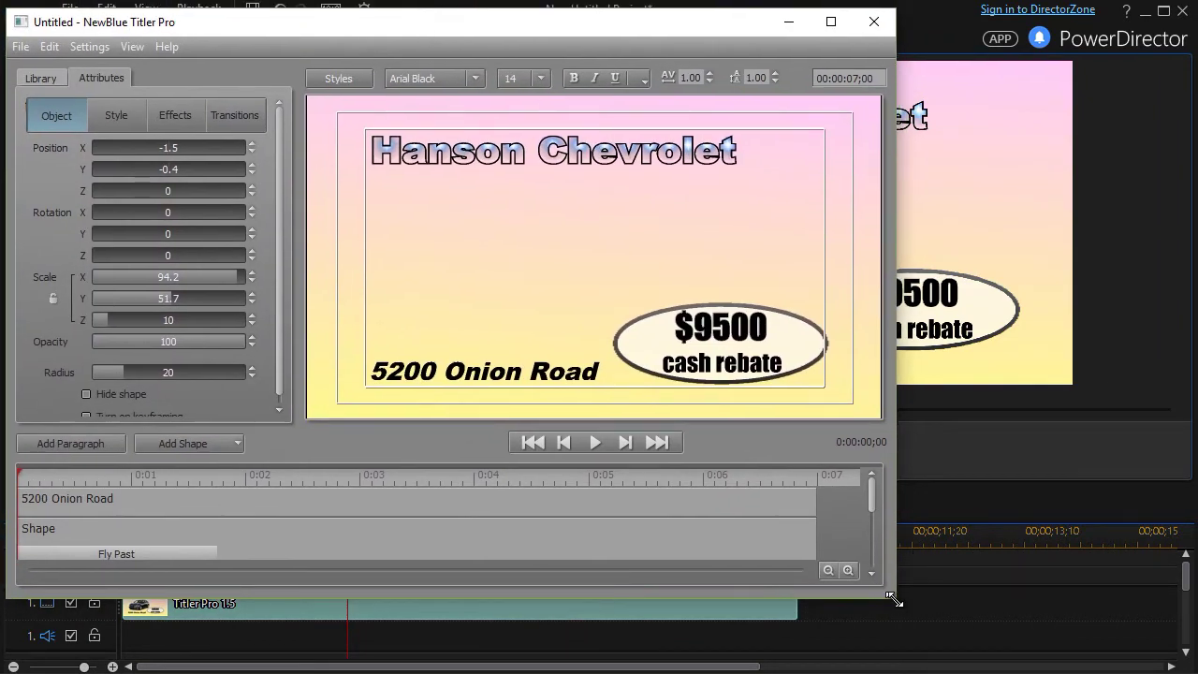
pyautogui.moveTo(899, 598); pyautogui.dragTo(1175, 599)
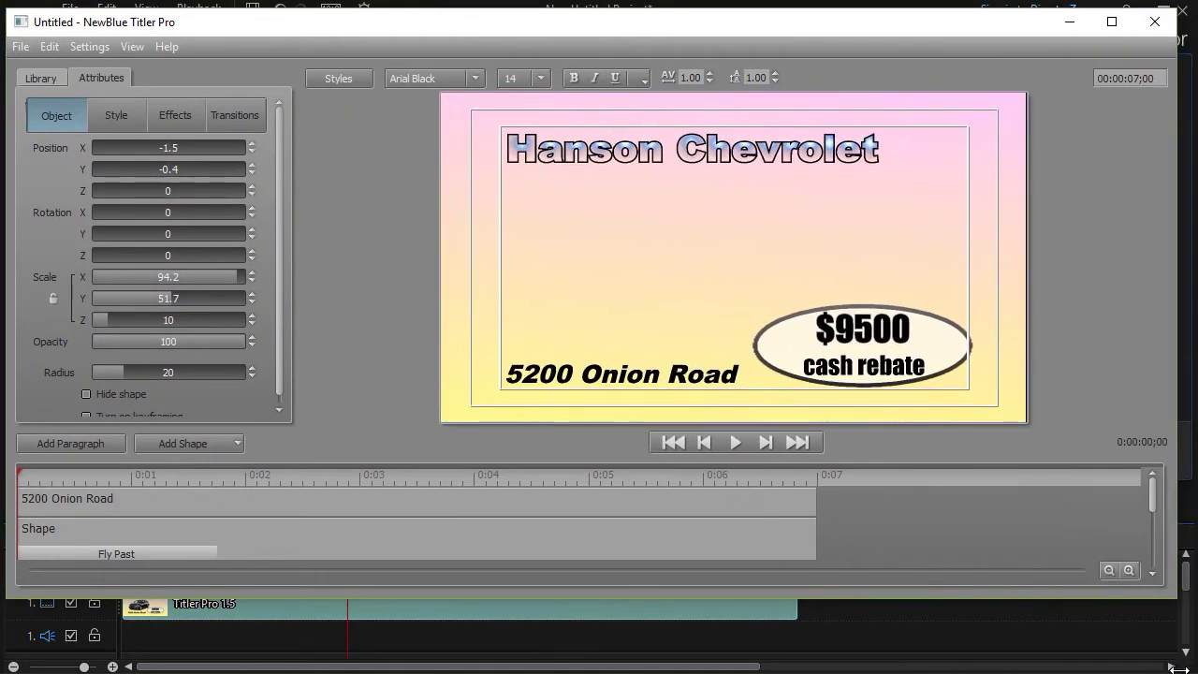
pyautogui.moveTo(1041, 599); pyautogui.dragTo(1047, 666)
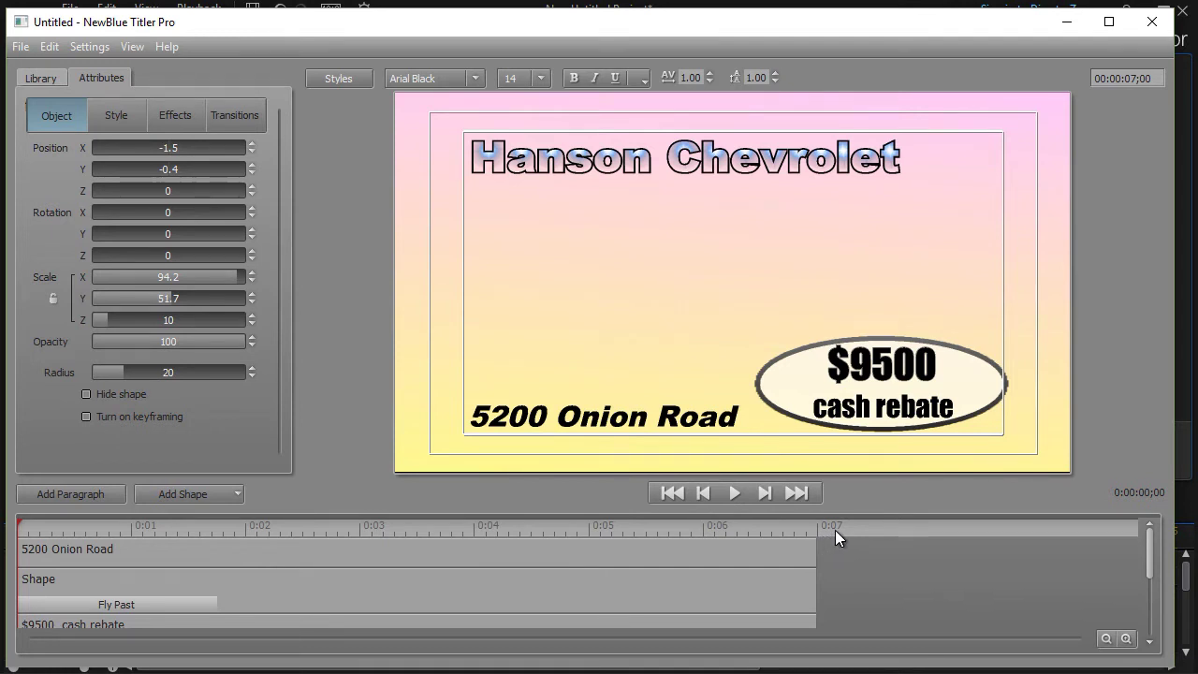
pyautogui.click(778, 547)
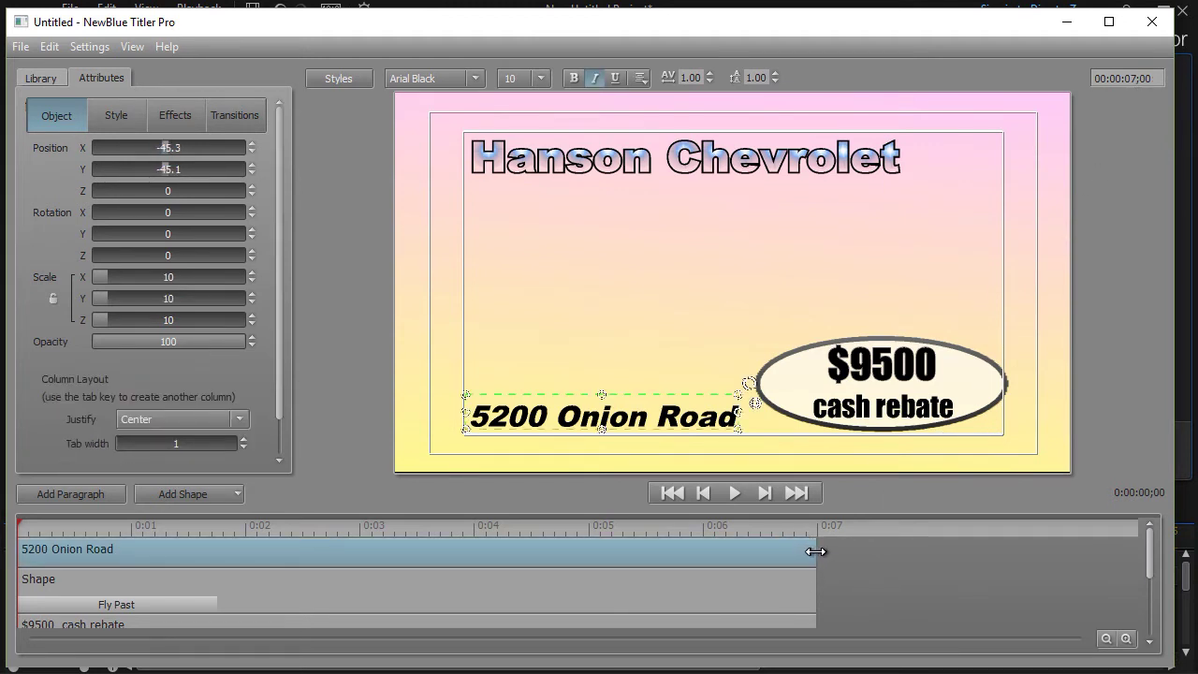
pyautogui.moveTo(817, 552); pyautogui.dragTo(964, 574)
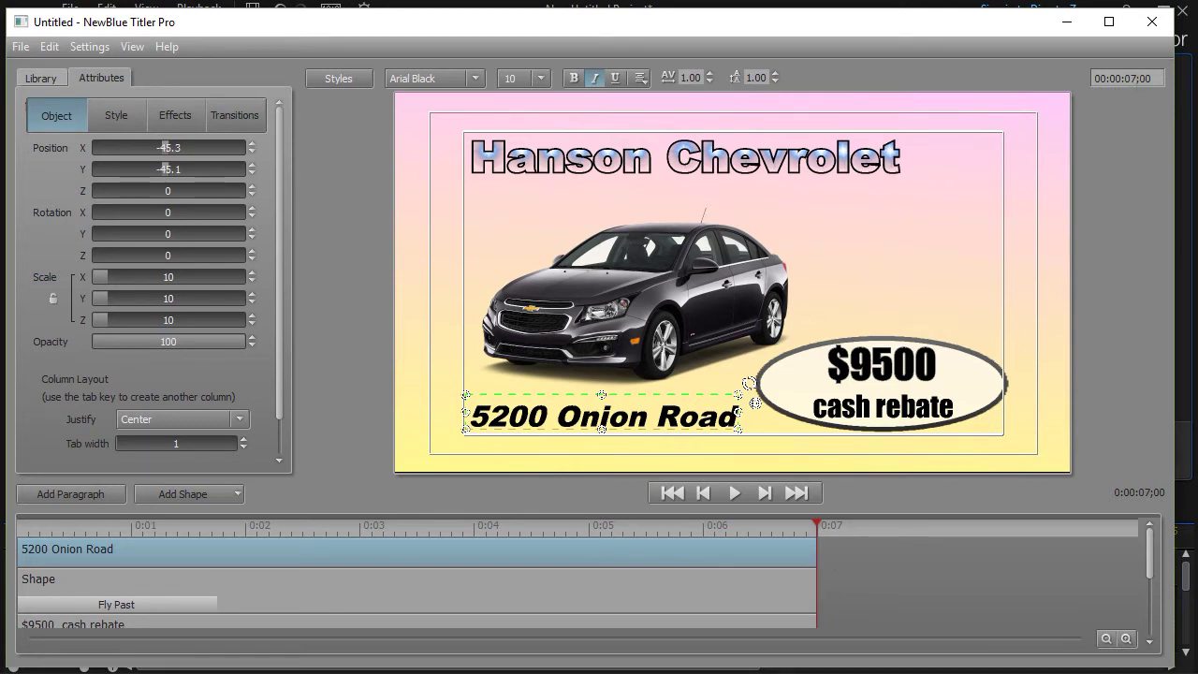
# Step: Set the title duration to 00:00:10;00 and stretch the 5200 Onion Road layer to 10 seconds
pyautogui.moveTo(1139, 78); pyautogui.dragTo(1124, 78)
pyautogui.write('10')
pyautogui.press('Return')
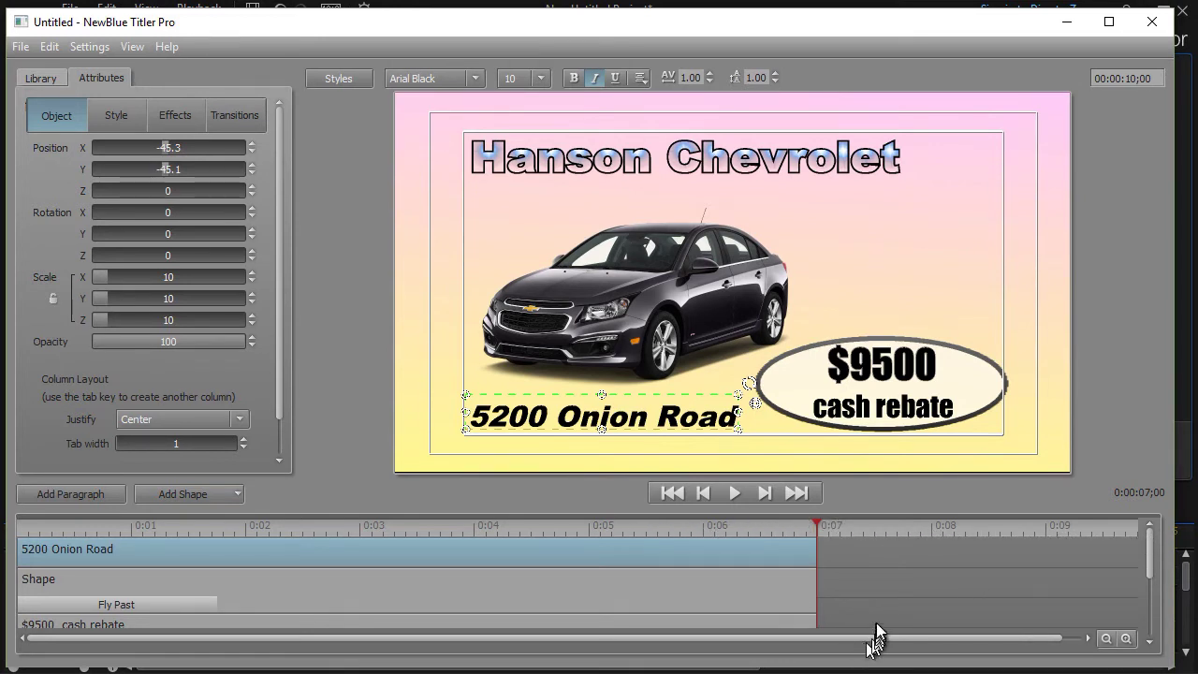
pyautogui.moveTo(874, 640); pyautogui.dragTo(930, 638)
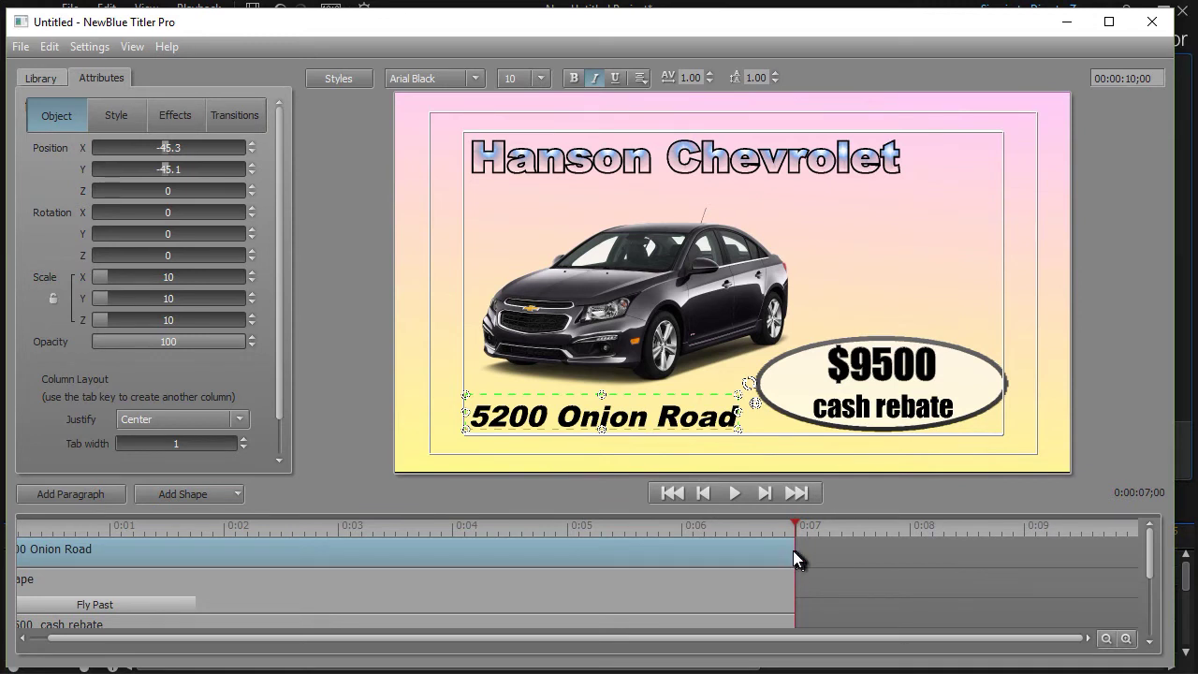
pyautogui.click(715, 526)
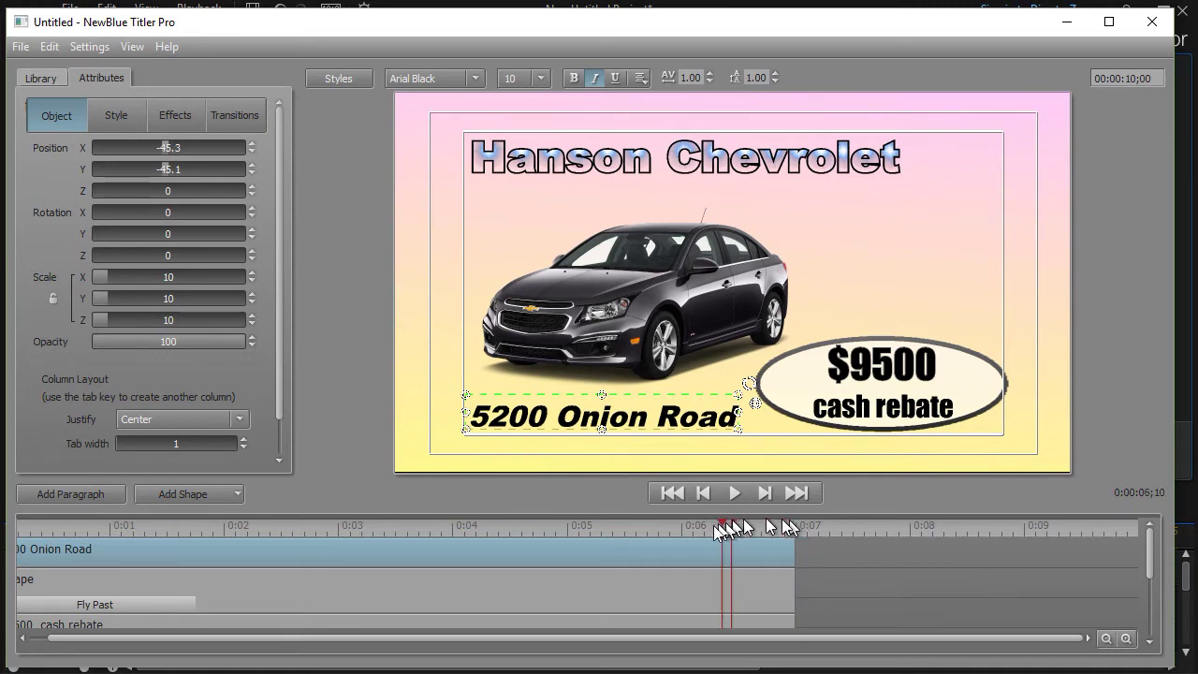
pyautogui.moveTo(795, 554); pyautogui.dragTo(1137, 554)
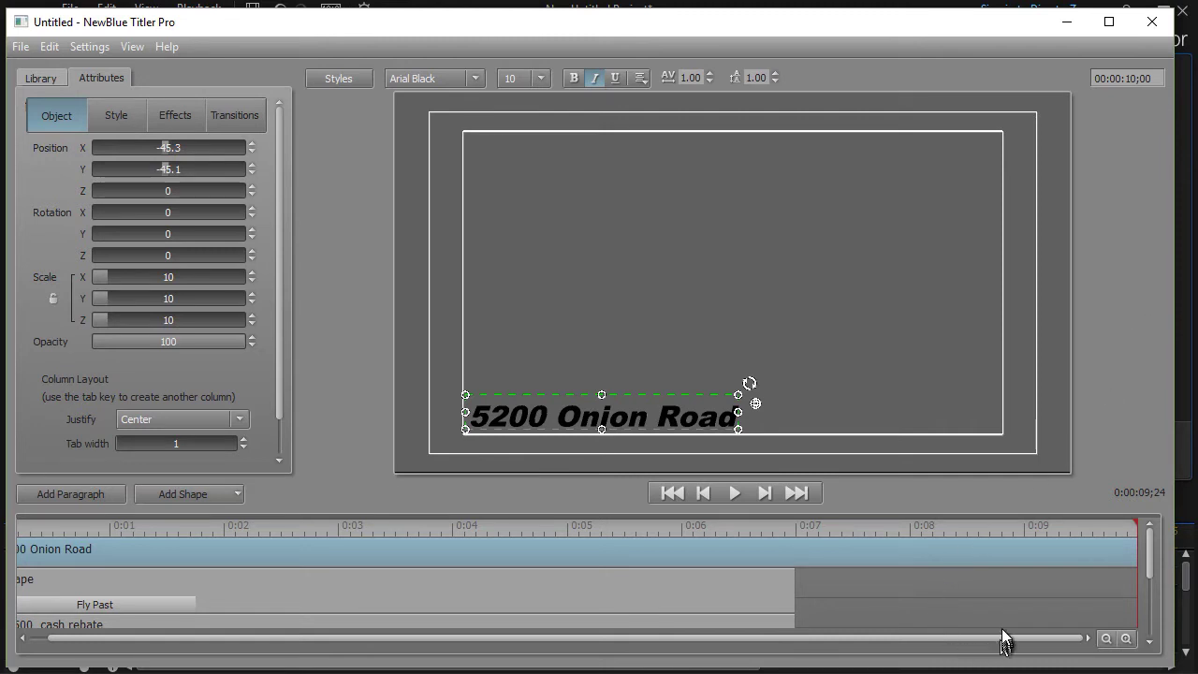
# Step: Zoom out, return the 5200 Onion Road layer's end to about 7 seconds, and play the preview
pyautogui.click(1105, 641)
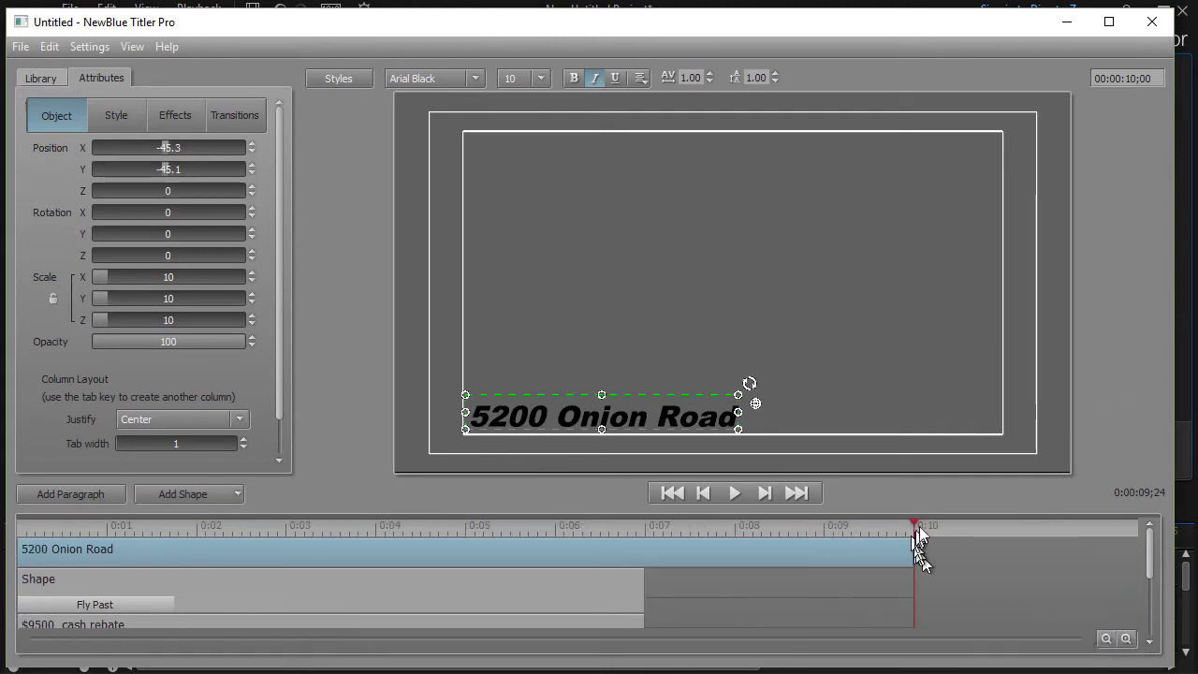
pyautogui.moveTo(913, 523); pyautogui.dragTo(698, 551)
pyautogui.moveTo(910, 555); pyautogui.dragTo(639, 547)
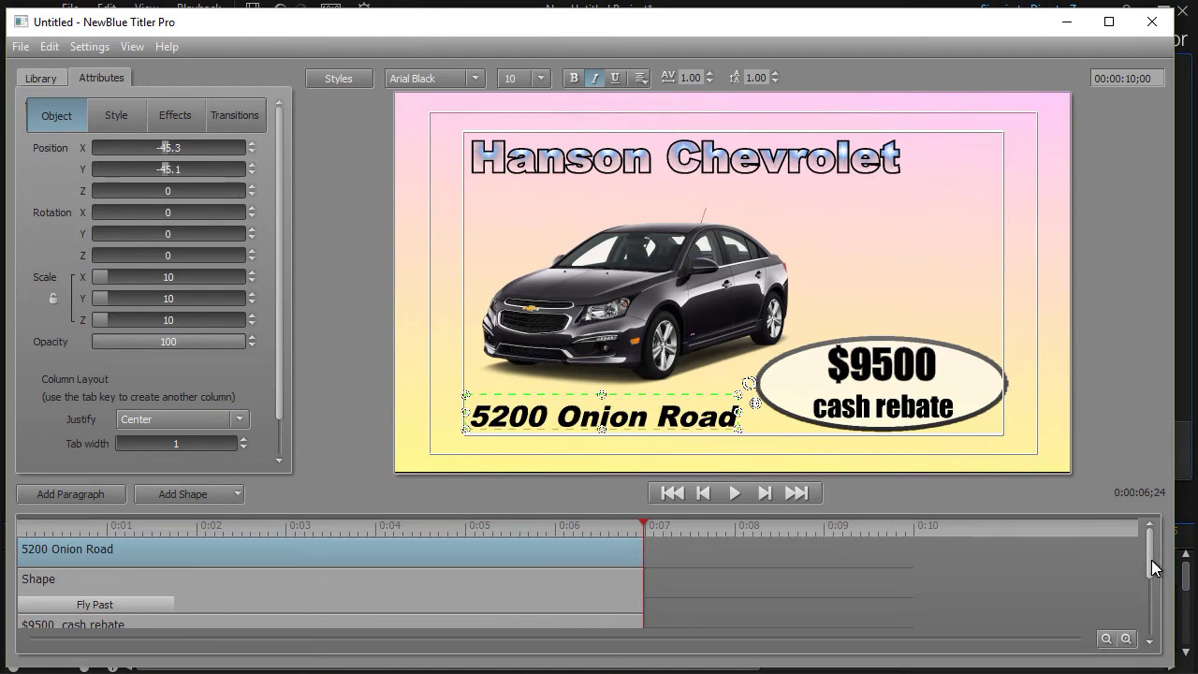
pyautogui.scroll(-1, 1152, 567)
pyautogui.scroll(1, 1153, 567)
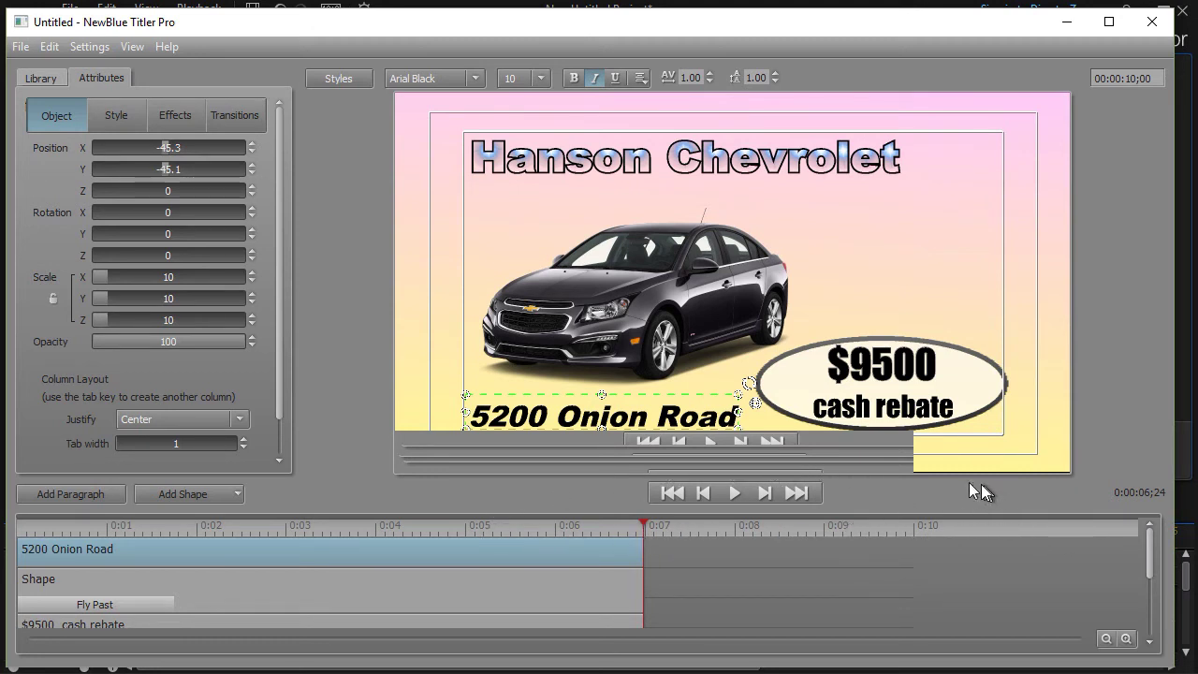
pyautogui.click(733, 497)
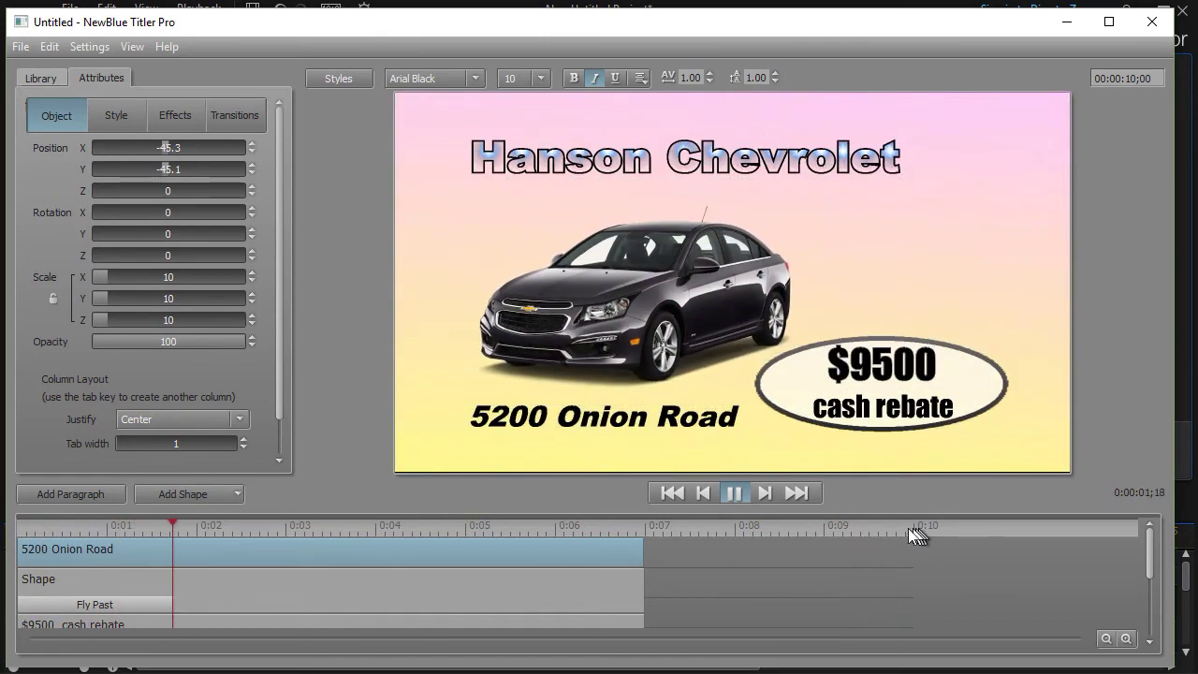
# Step: Stop playback, commit the 00:00:07;00 title duration, and close NewBlue Titler Pro
pyautogui.click(734, 498)
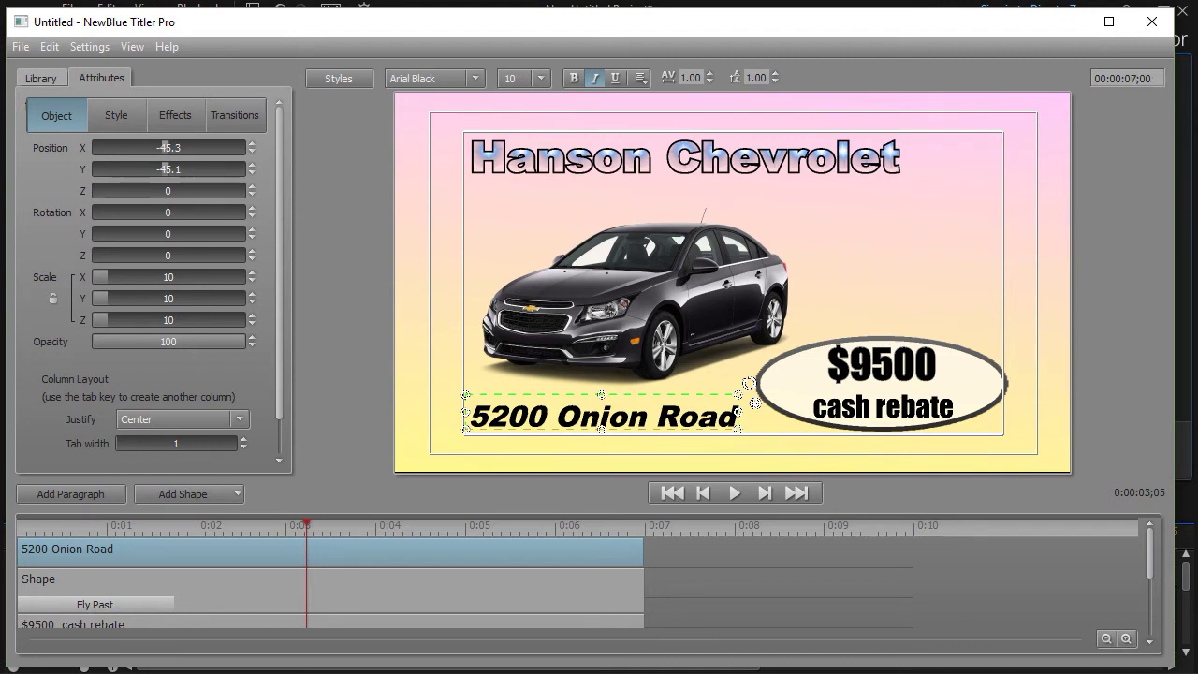
pyautogui.press('Return')
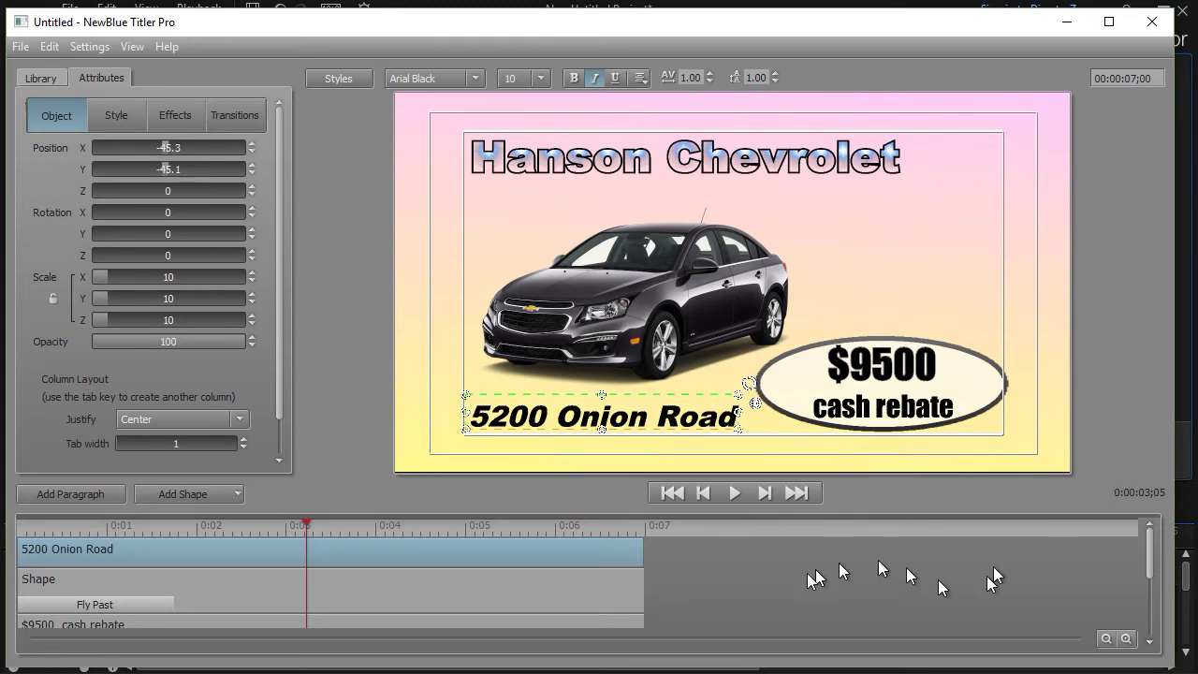
pyautogui.click(648, 552)
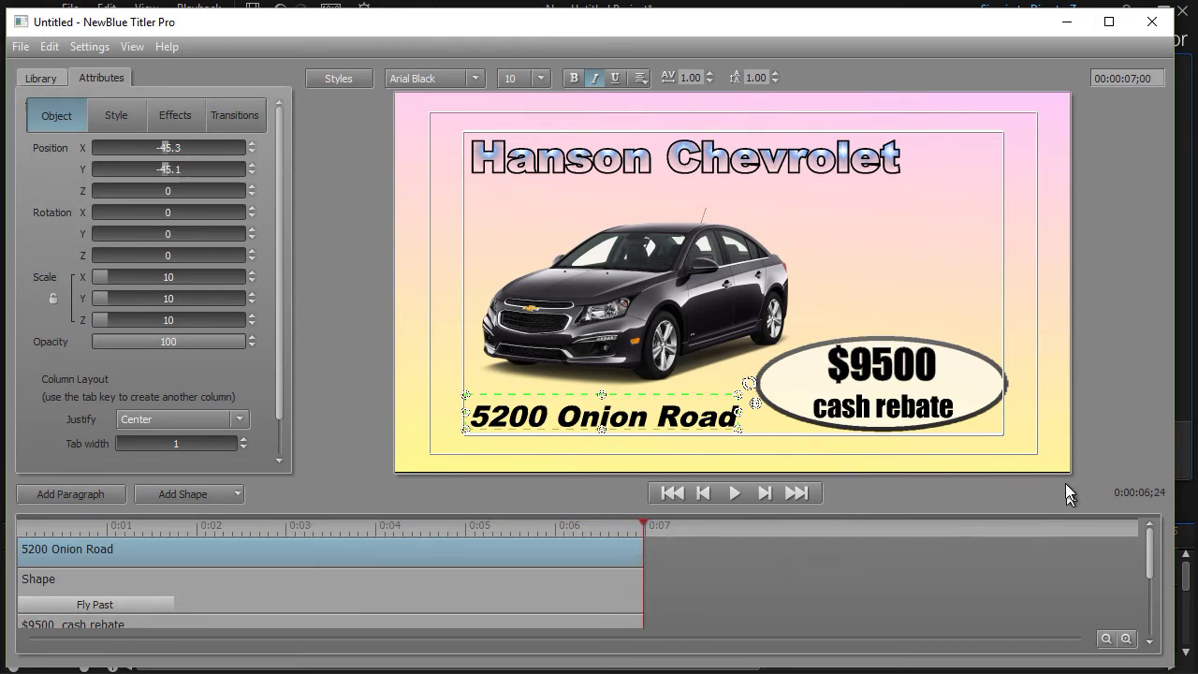
pyautogui.click(1152, 20)
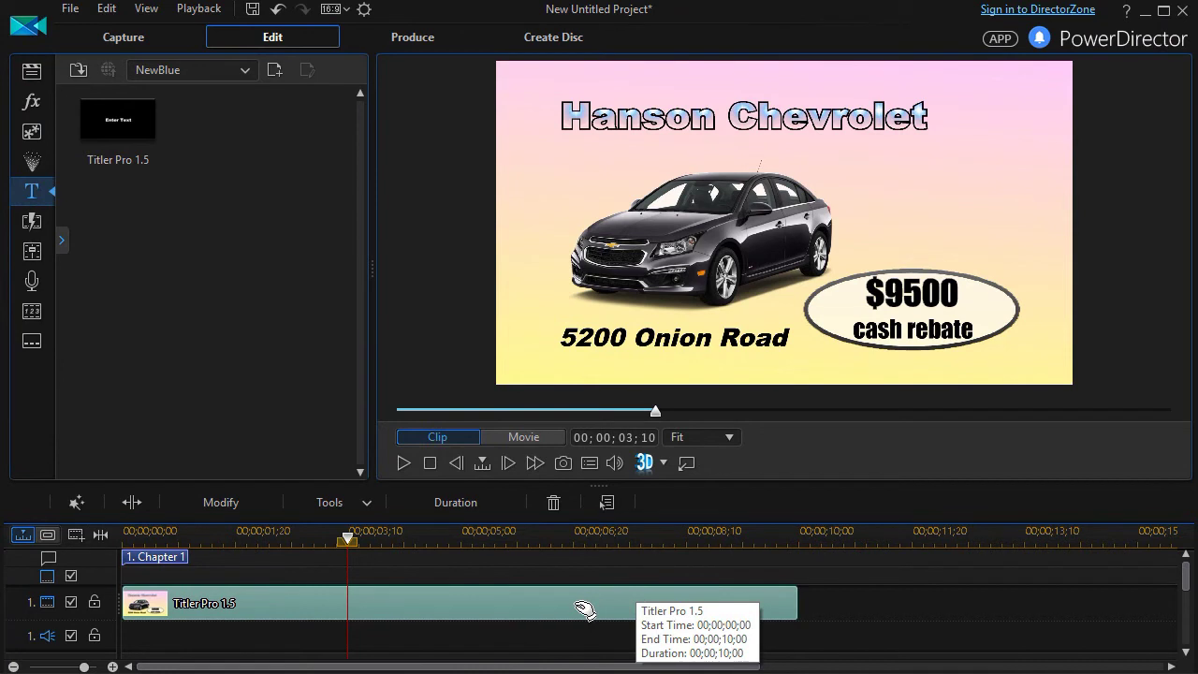
# Step: Set the Titler Pro 1.5 clip's duration to 00;00;07;00
pyautogui.click(455, 504)
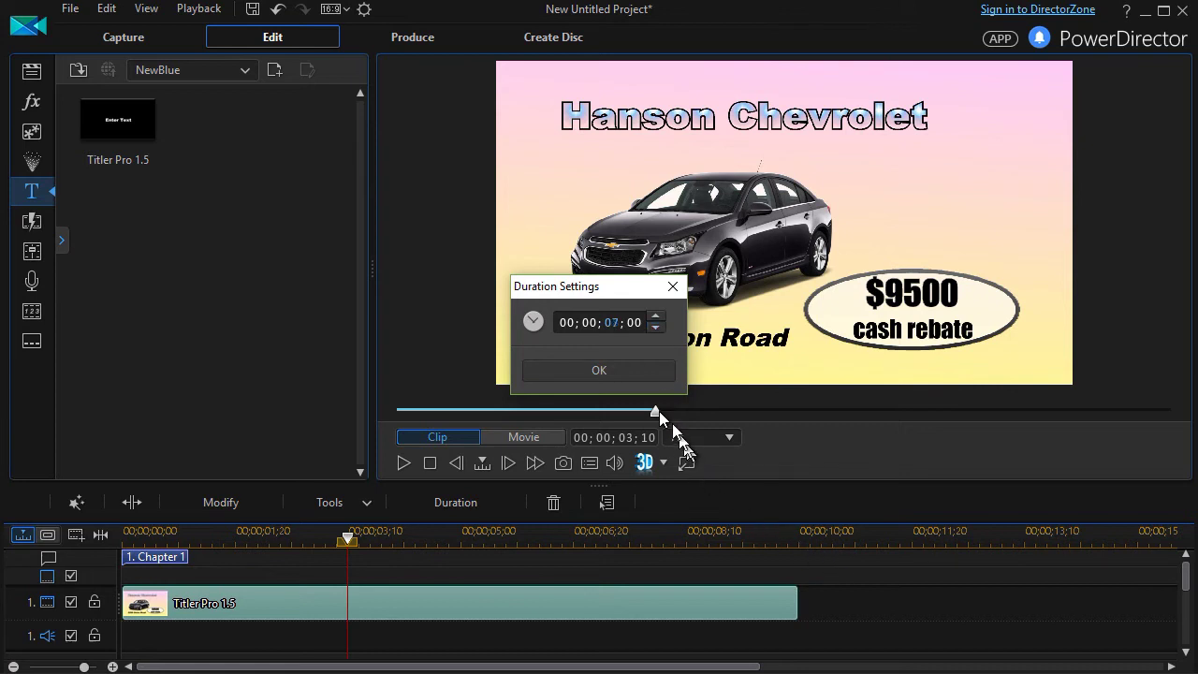
pyautogui.click(584, 369)
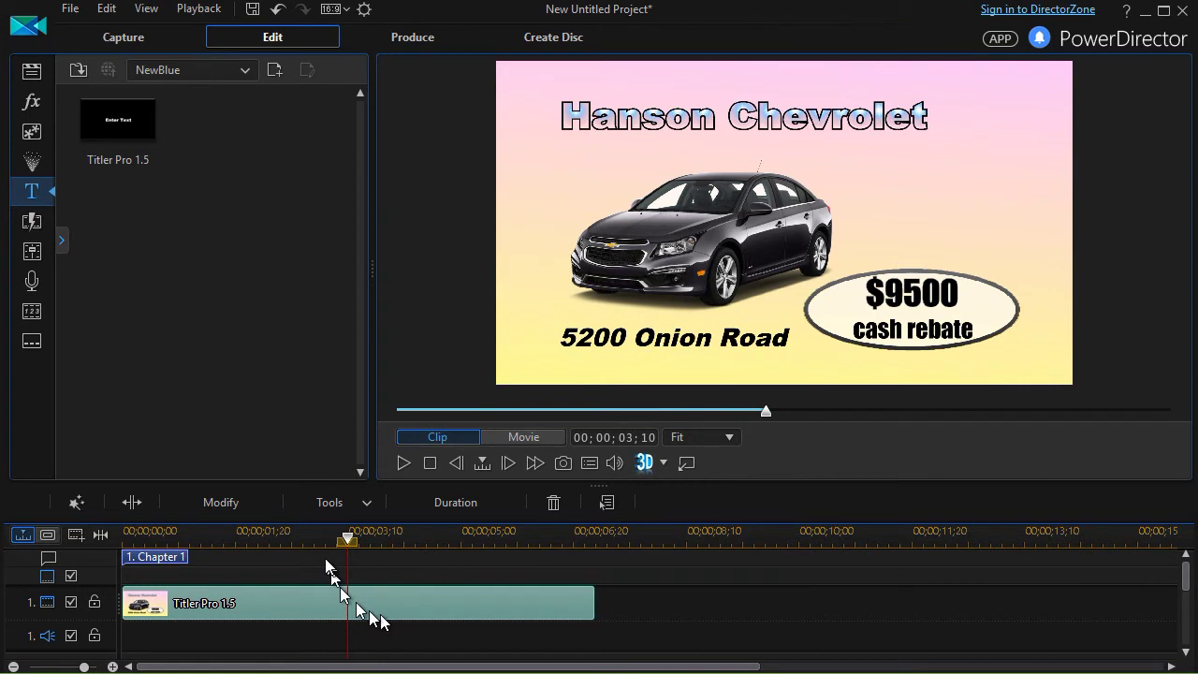
pyautogui.click(349, 554)
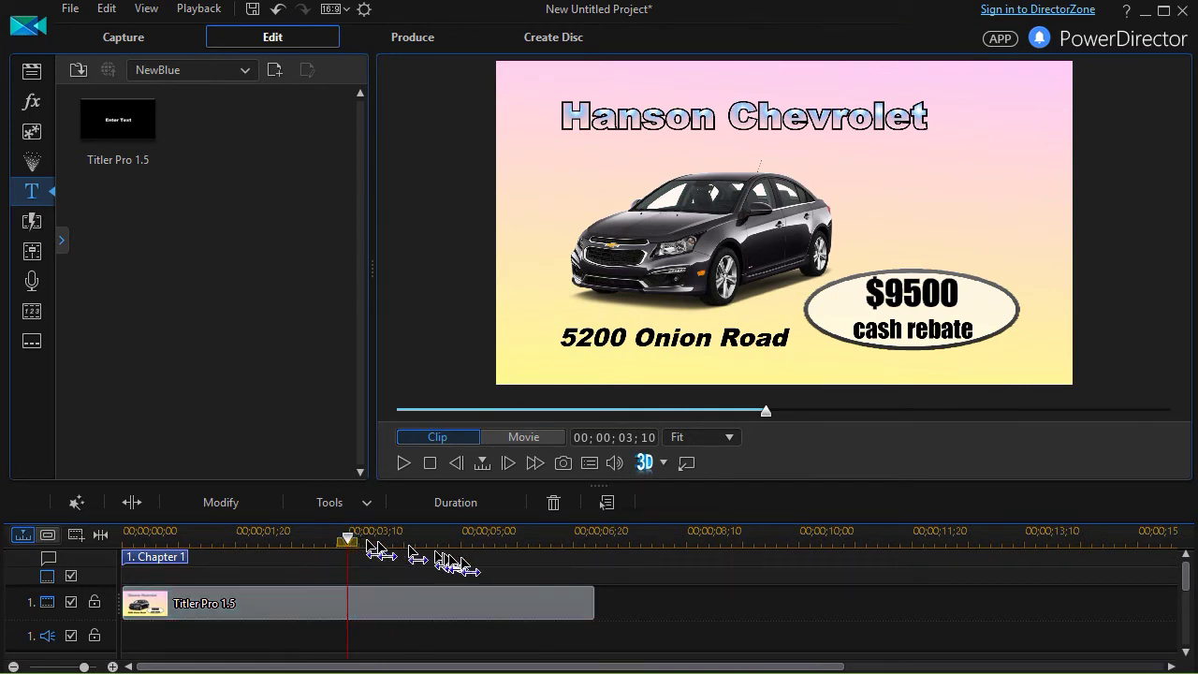
# Step: Bring the playhead back to the start and play the whole movie in preview
pyautogui.moveTo(402, 534); pyautogui.dragTo(468, 534)
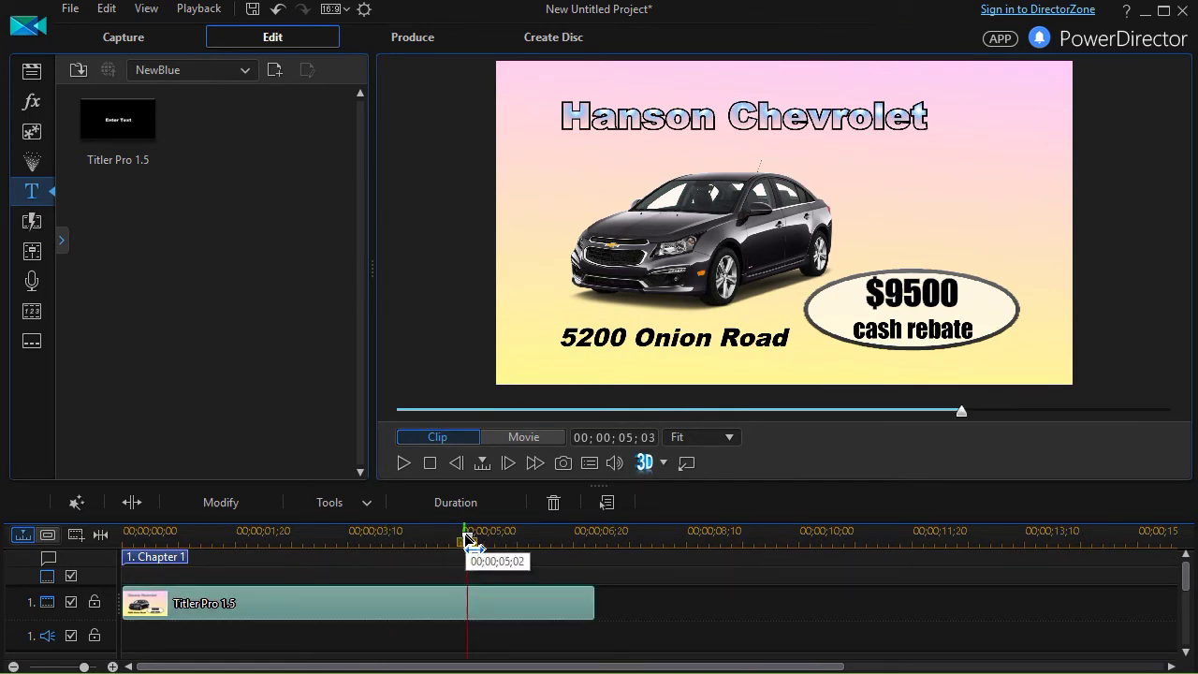
pyautogui.click(590, 542)
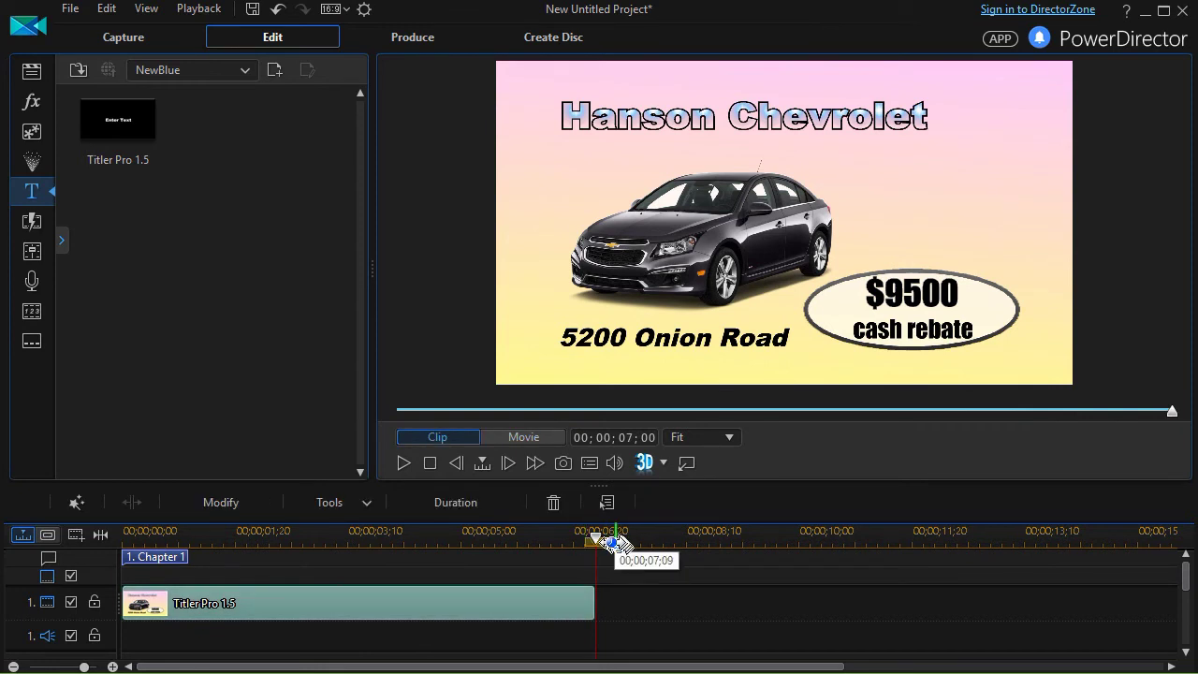
pyautogui.moveTo(596, 539); pyautogui.dragTo(111, 557)
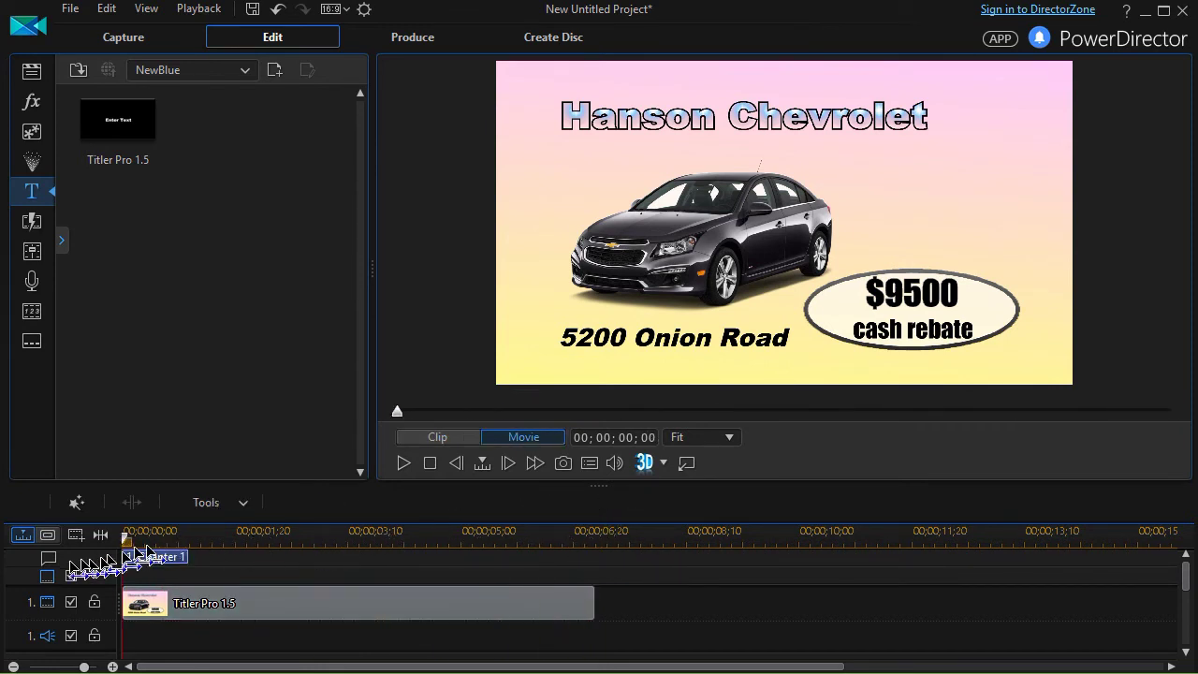
pyautogui.click(403, 463)
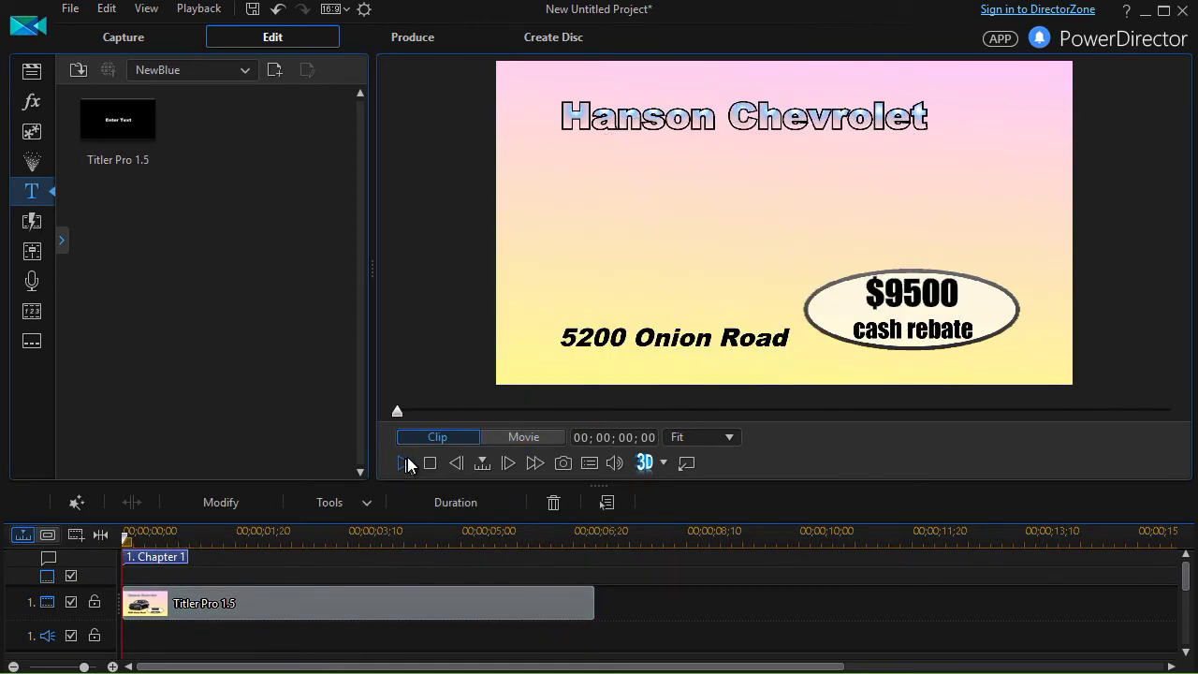
pyautogui.click(408, 462)
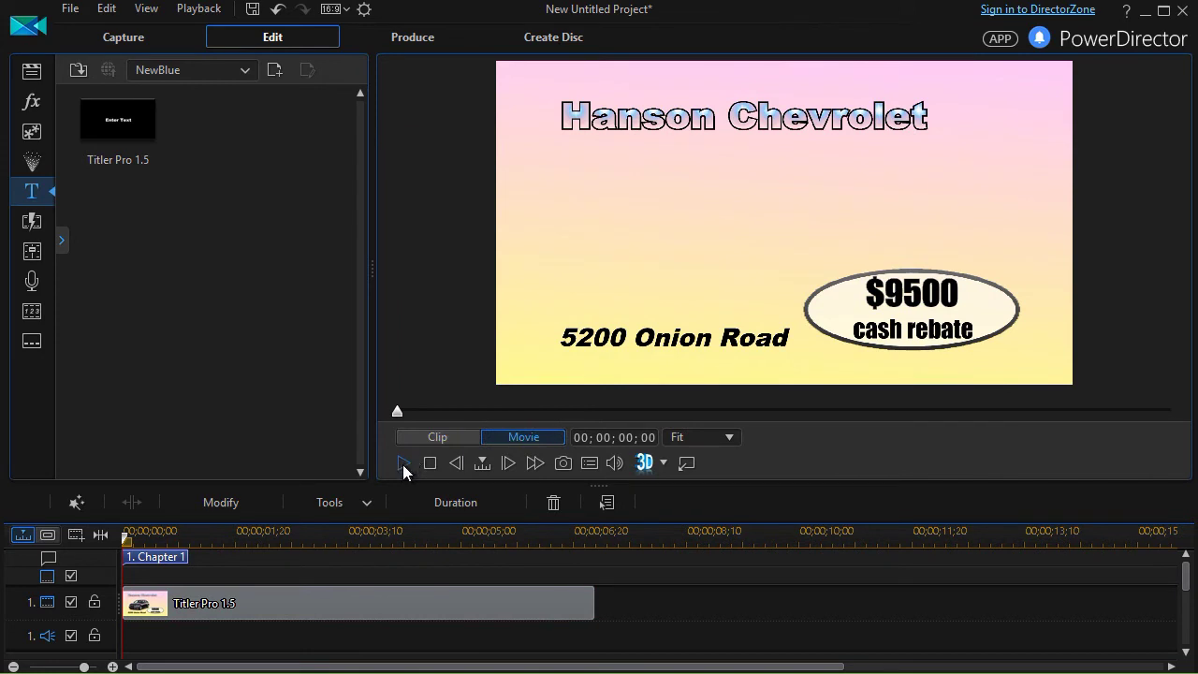
pyautogui.click(403, 464)
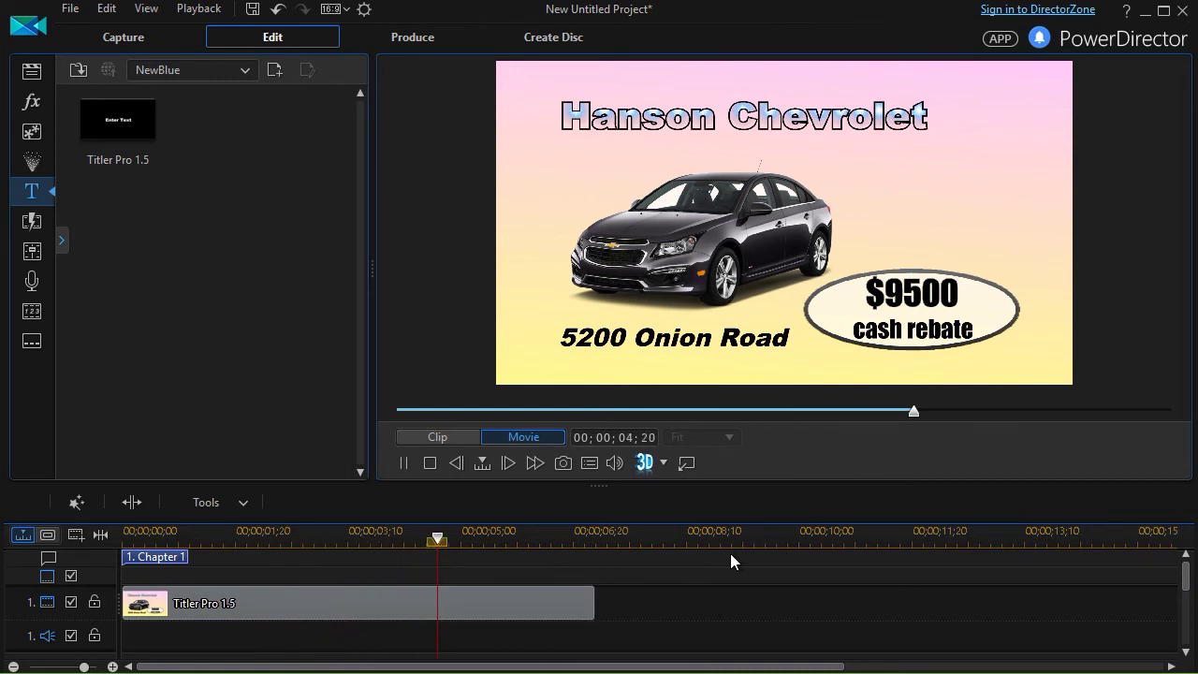
# Step: Stop playback, shorten the Titler Pro 1.5 clip to 5 seconds, and play the movie again
pyautogui.hotkey('ctrl', '/')
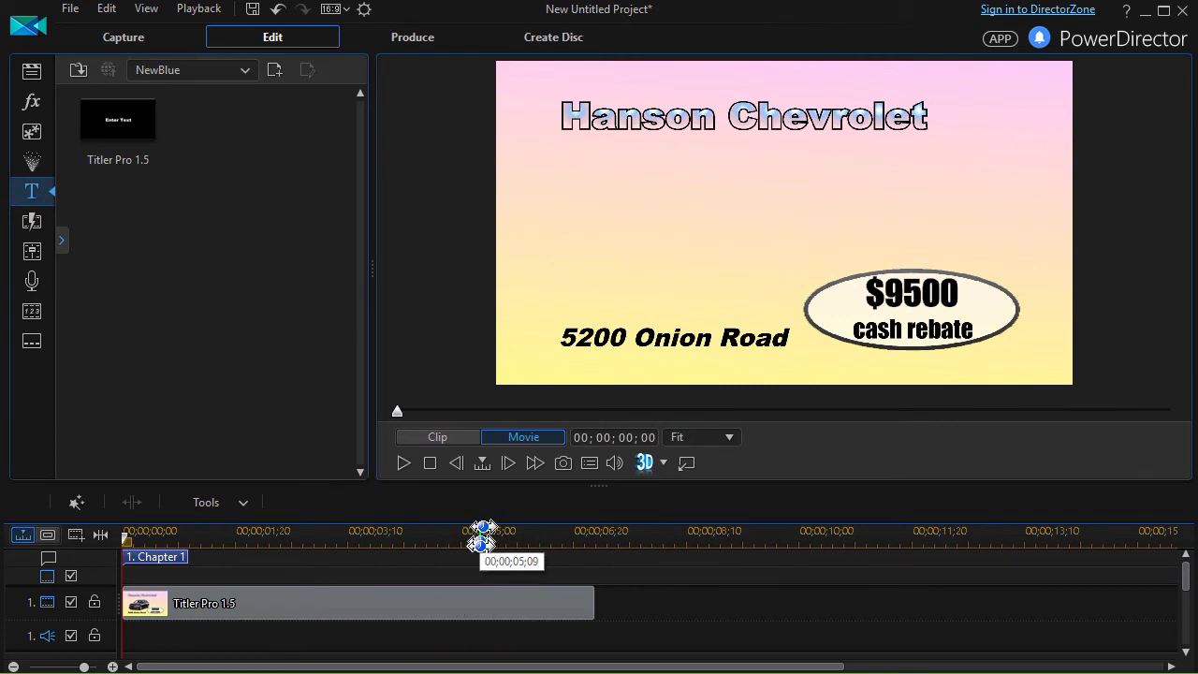
pyautogui.click(504, 615)
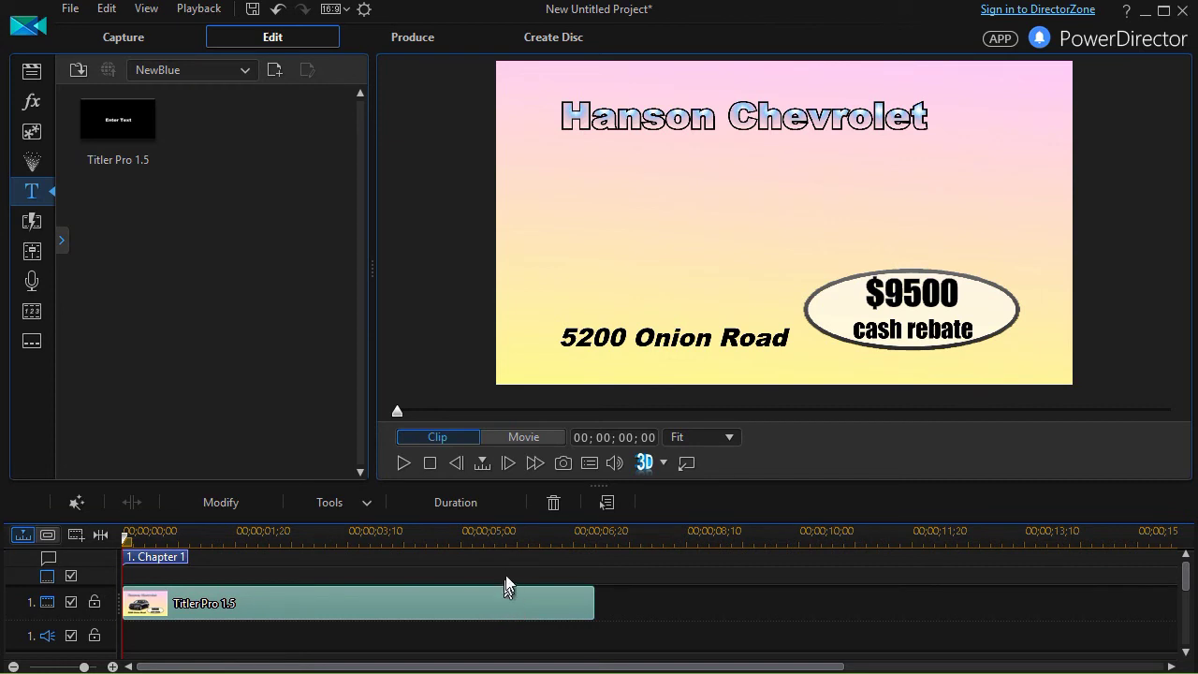
pyautogui.click(478, 494)
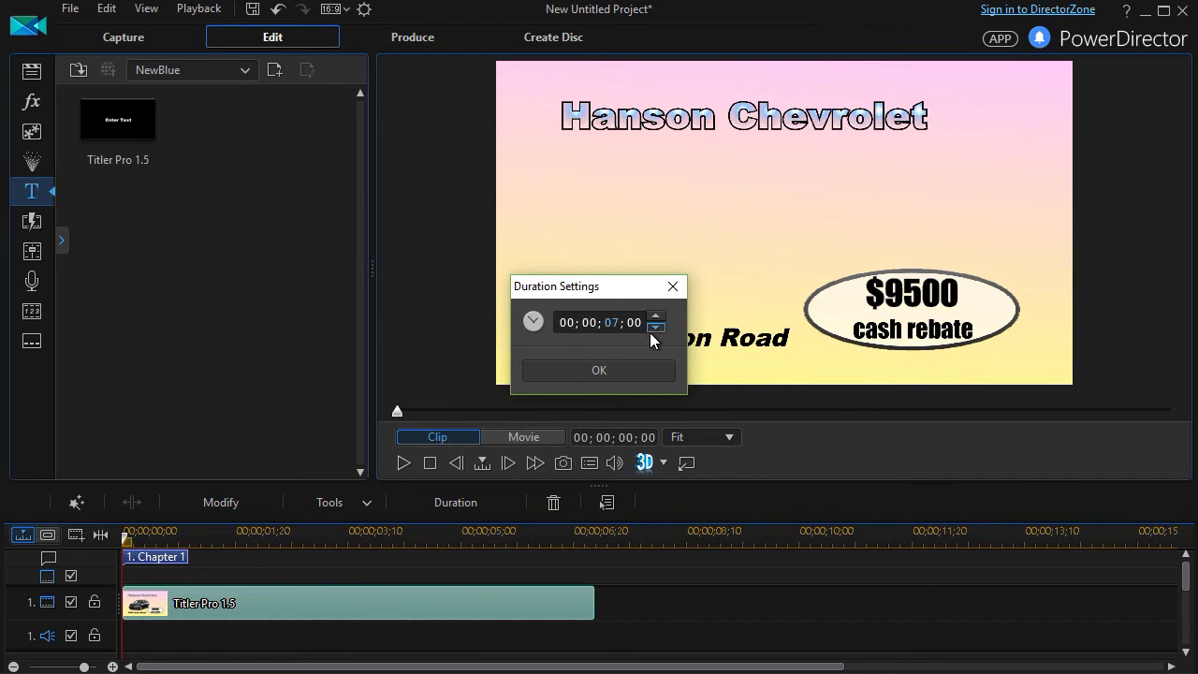
pyautogui.click(656, 328)
pyautogui.click(631, 371)
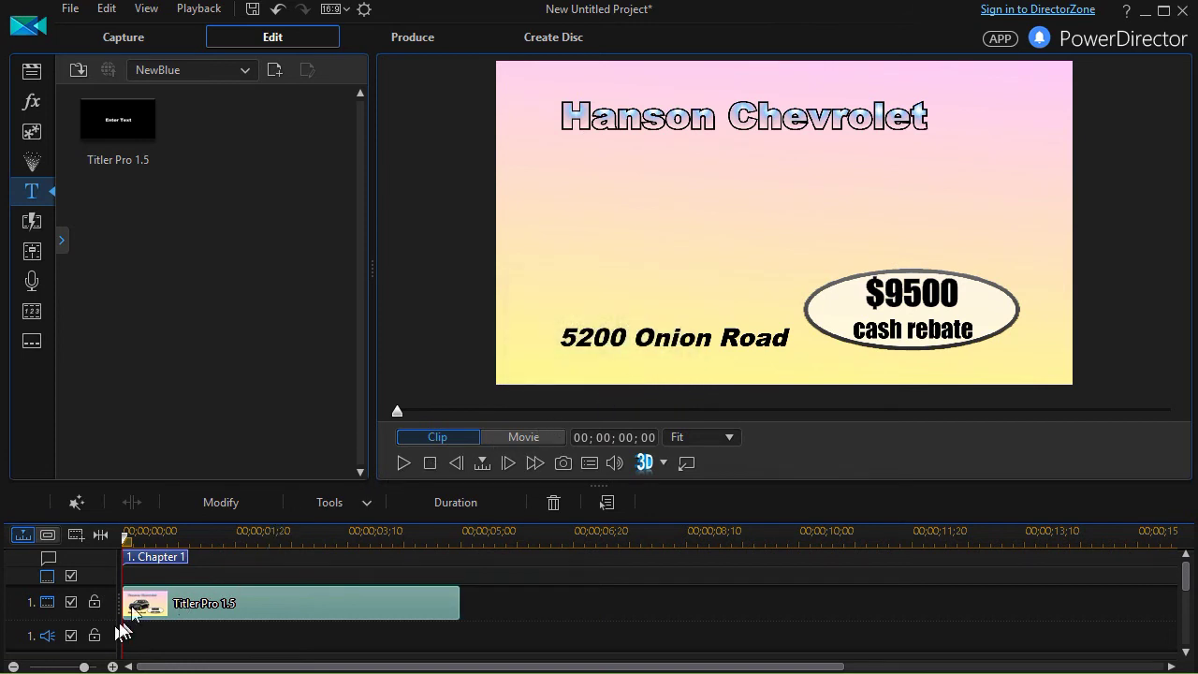
pyautogui.click(402, 463)
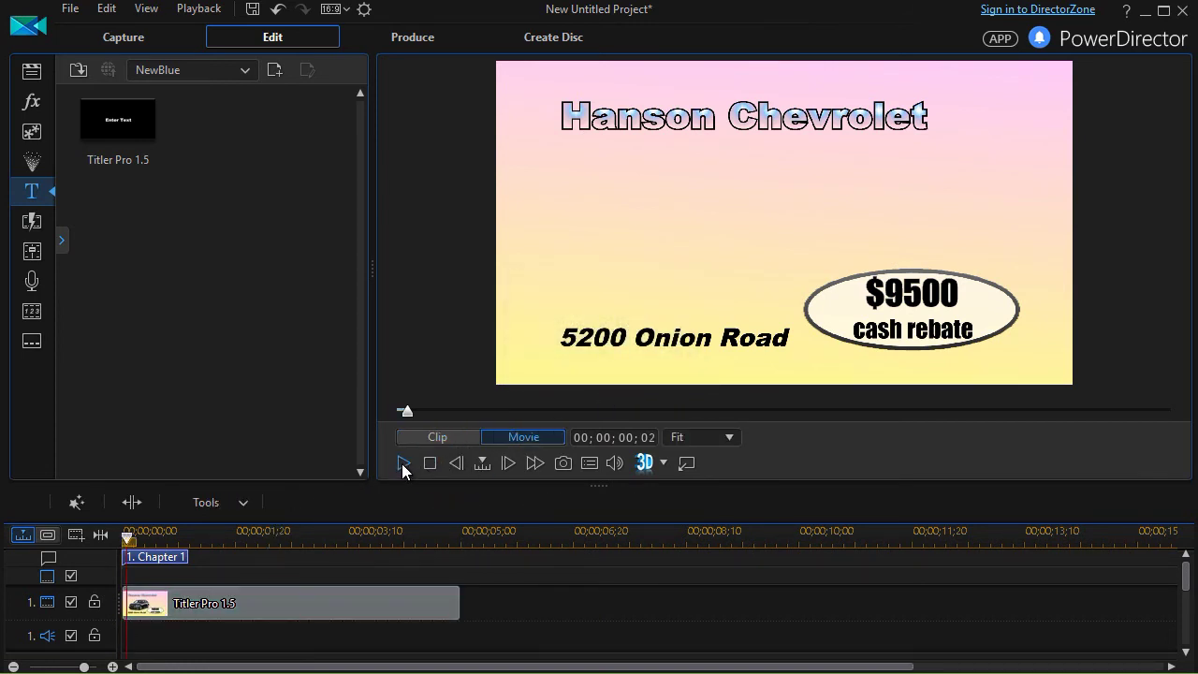
pyautogui.click(403, 463)
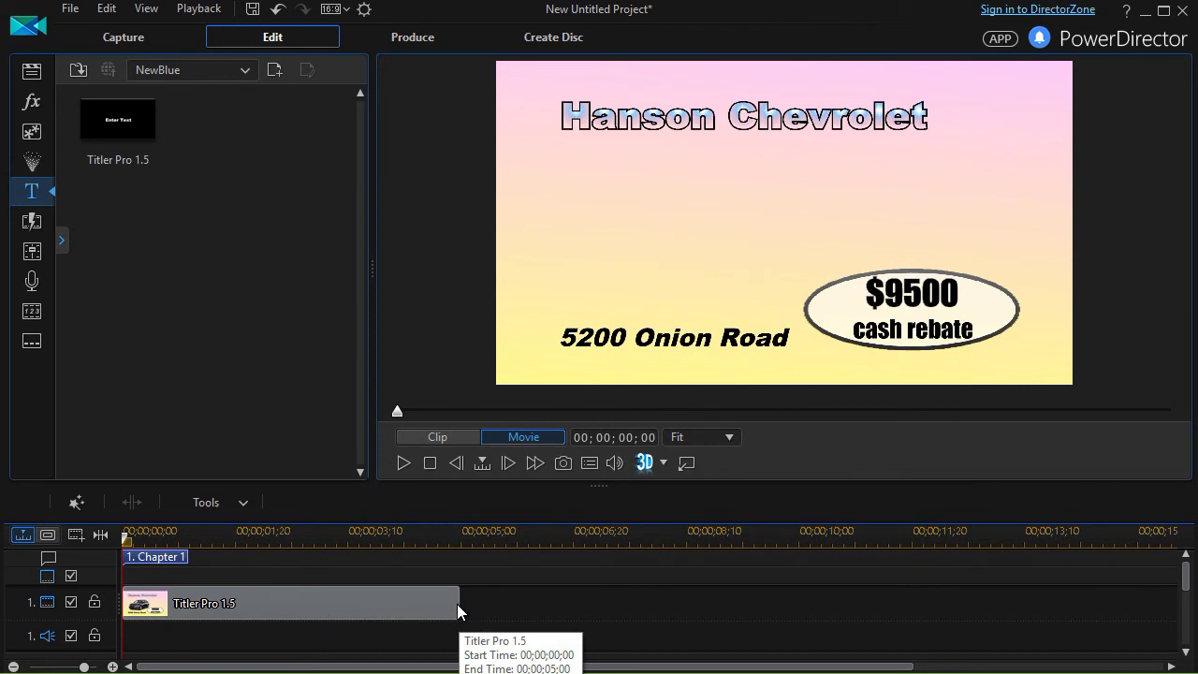
pyautogui.doubleClick(374, 606)
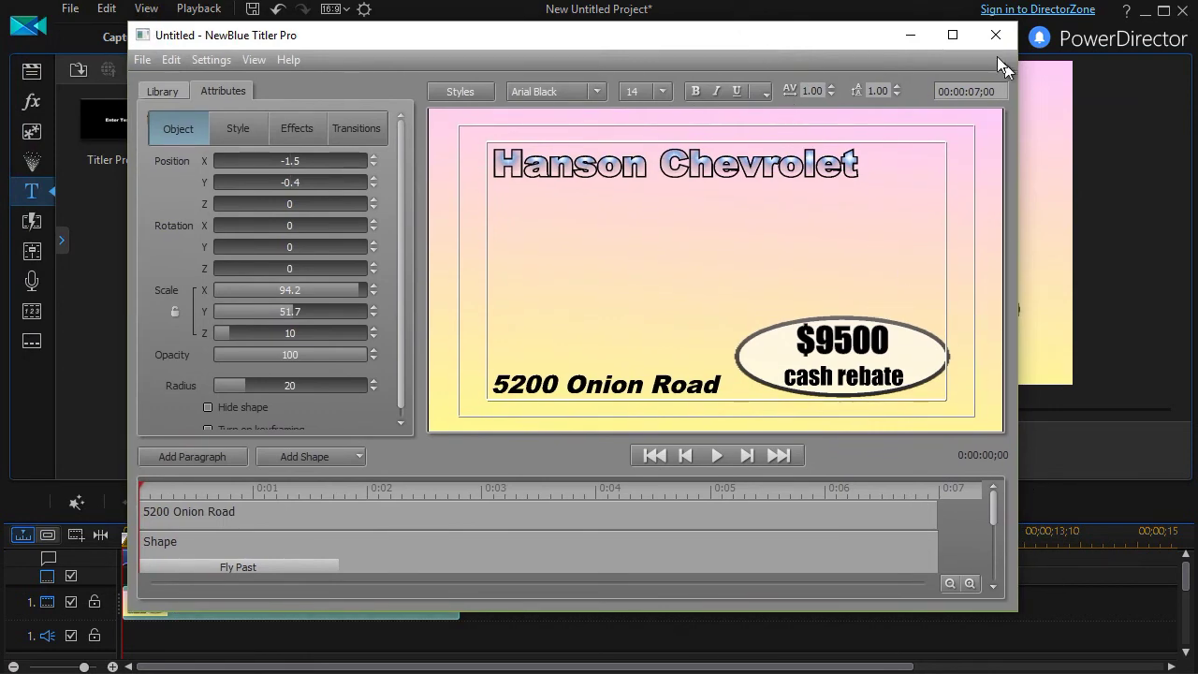
pyautogui.click(994, 36)
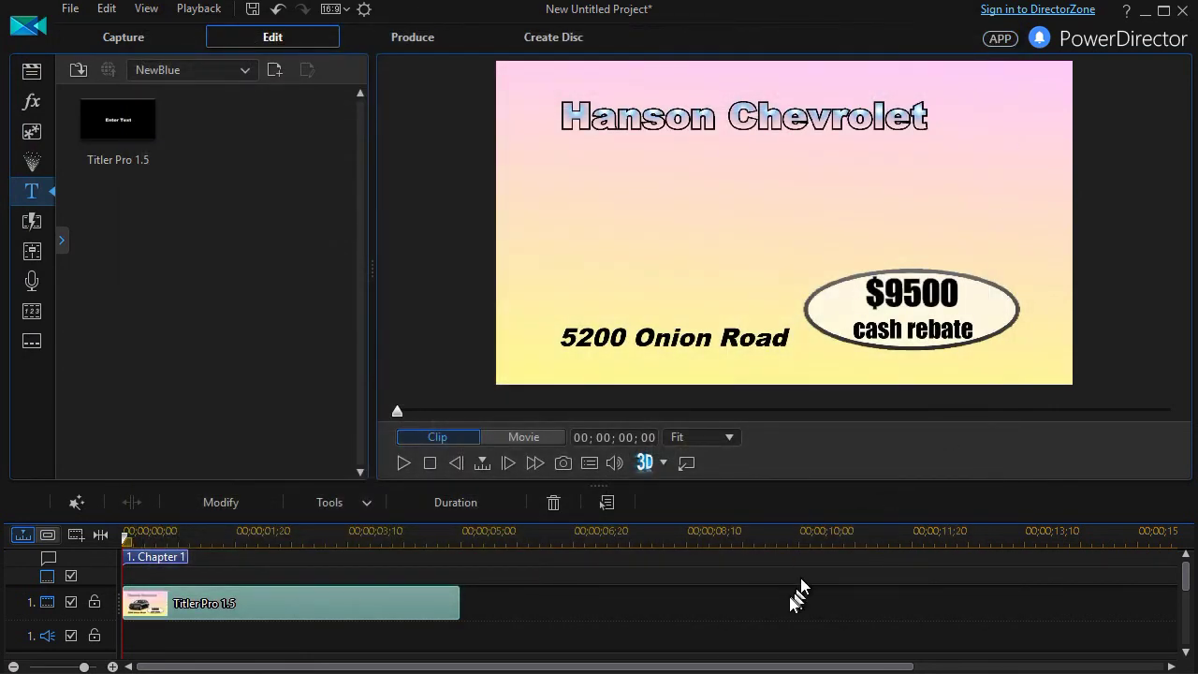